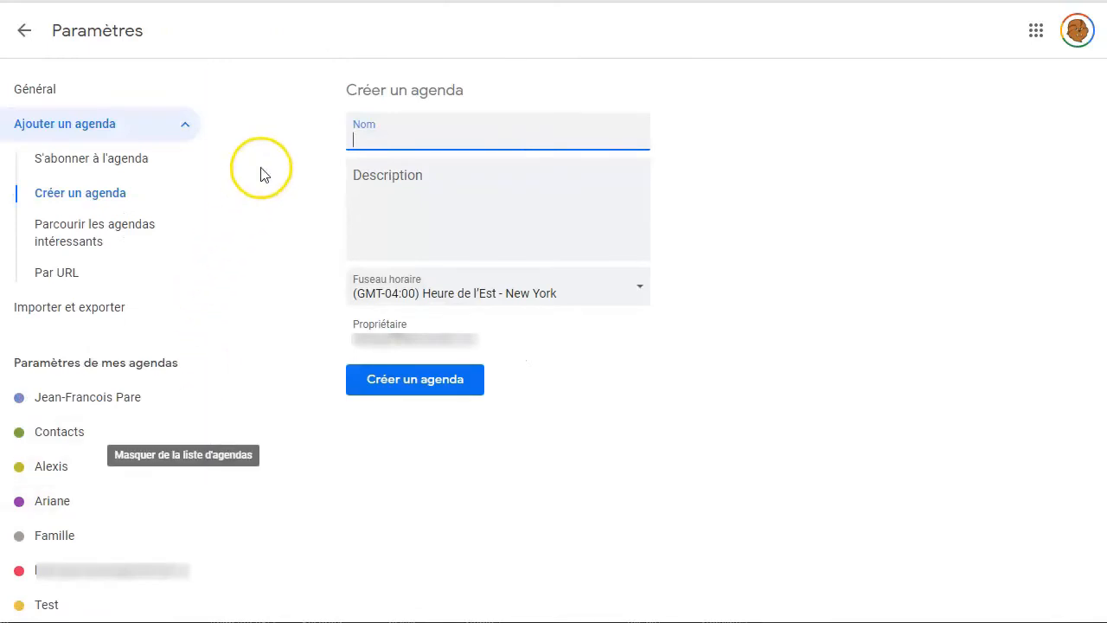
# Create a new calendar named "Travail en histoire".
pyautogui.click(402, 130)
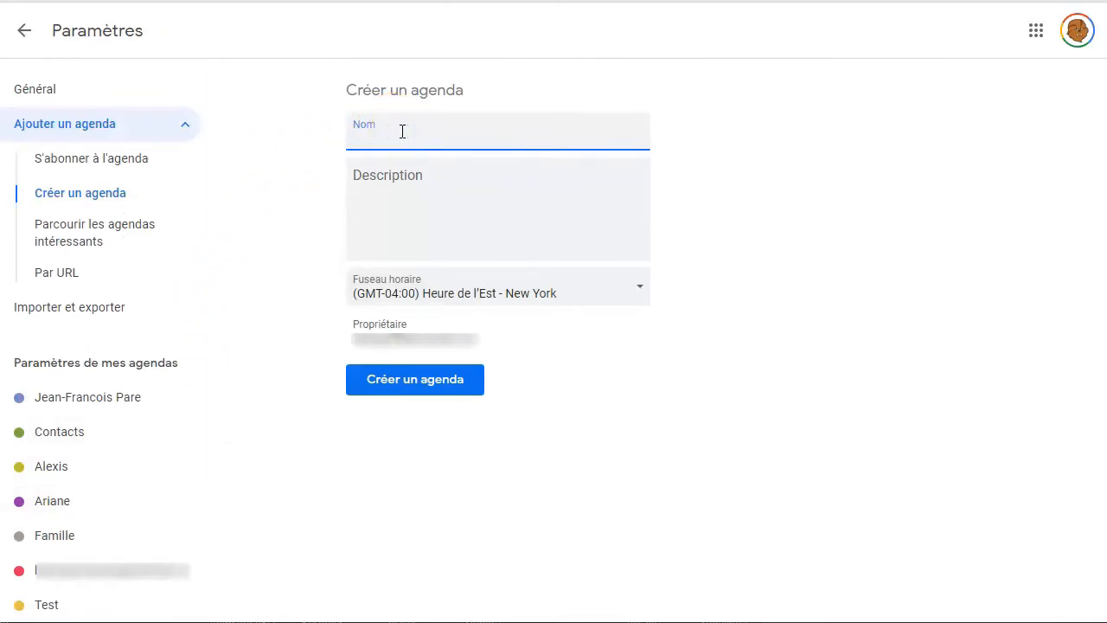
pyautogui.write('Travail en histoire')
pyautogui.click(435, 383)
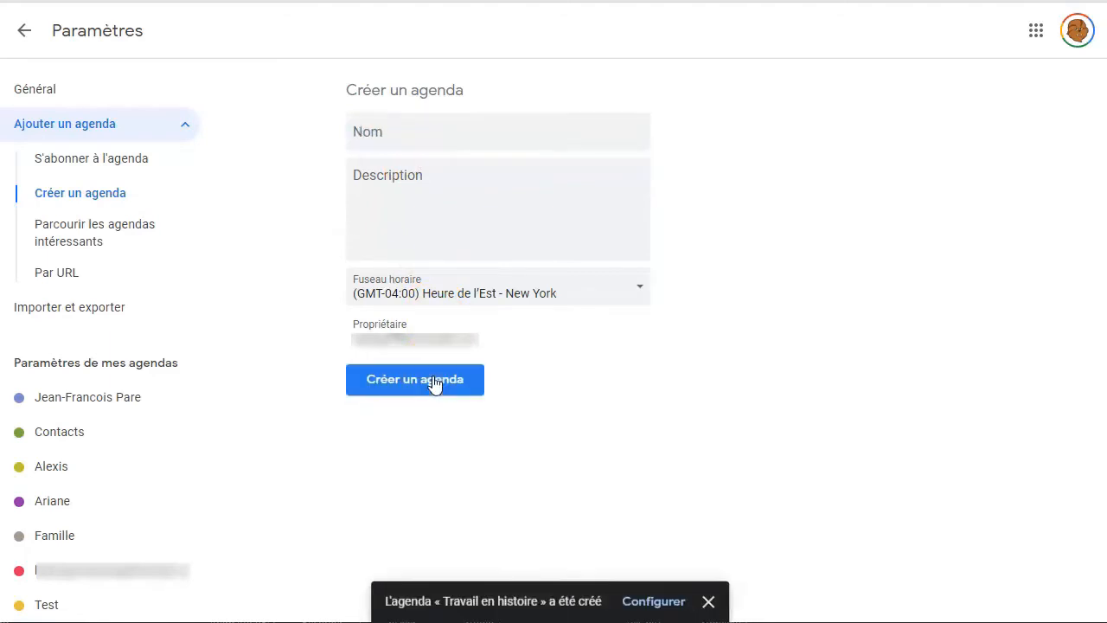
# Return to the calendar and open the settings of the "Travail en histoire" calendar, with its name field active.
pyautogui.click(22, 33)
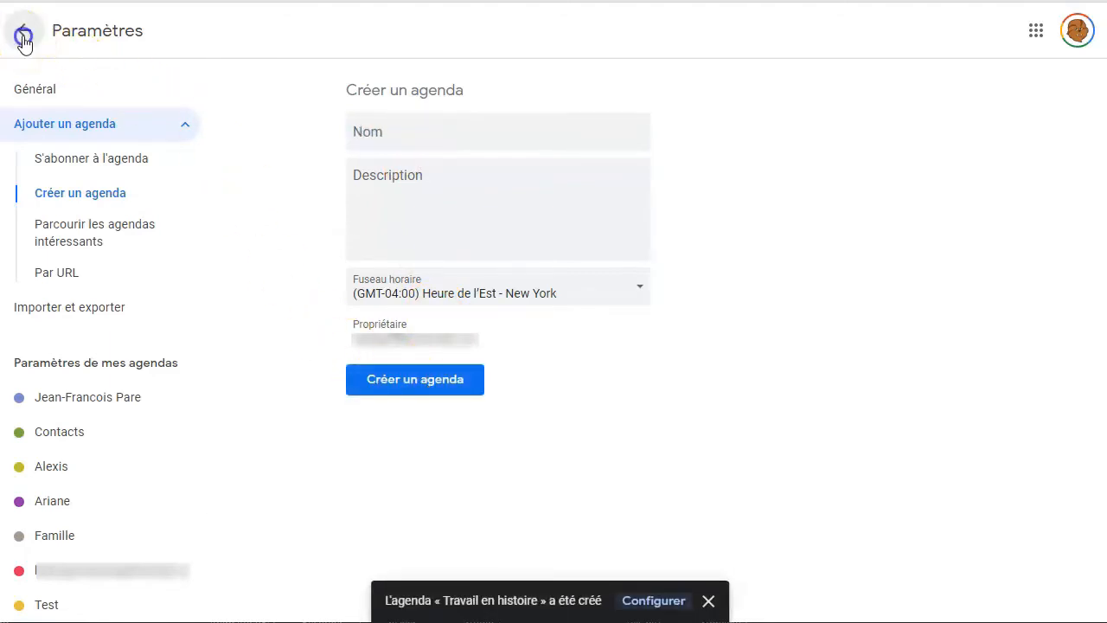
pyautogui.scroll(-2, 182, 406)
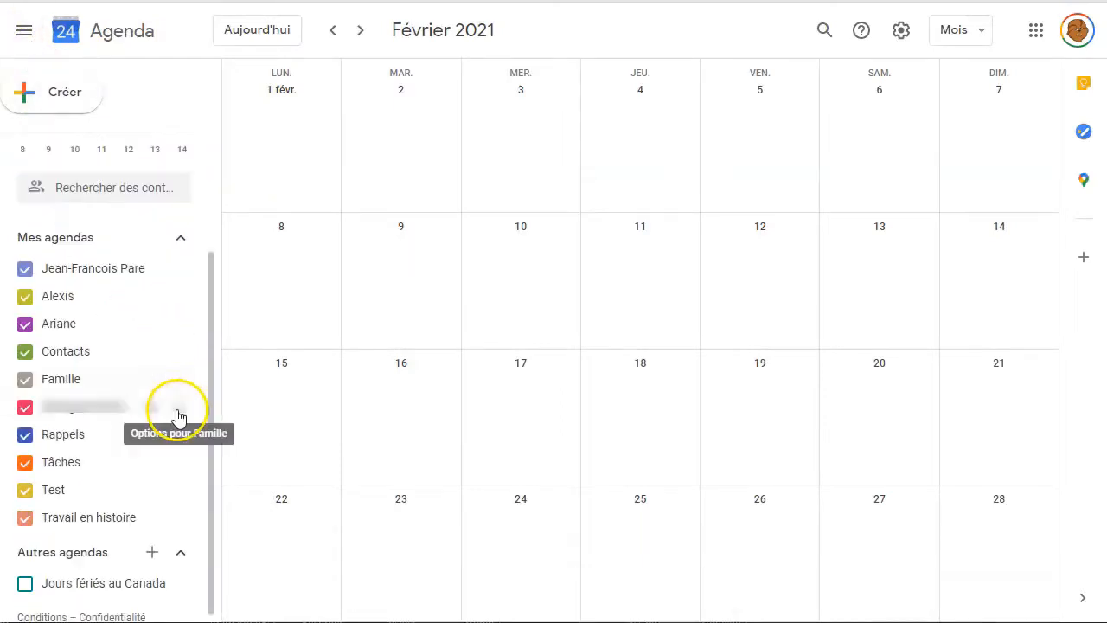
pyautogui.click(179, 515)
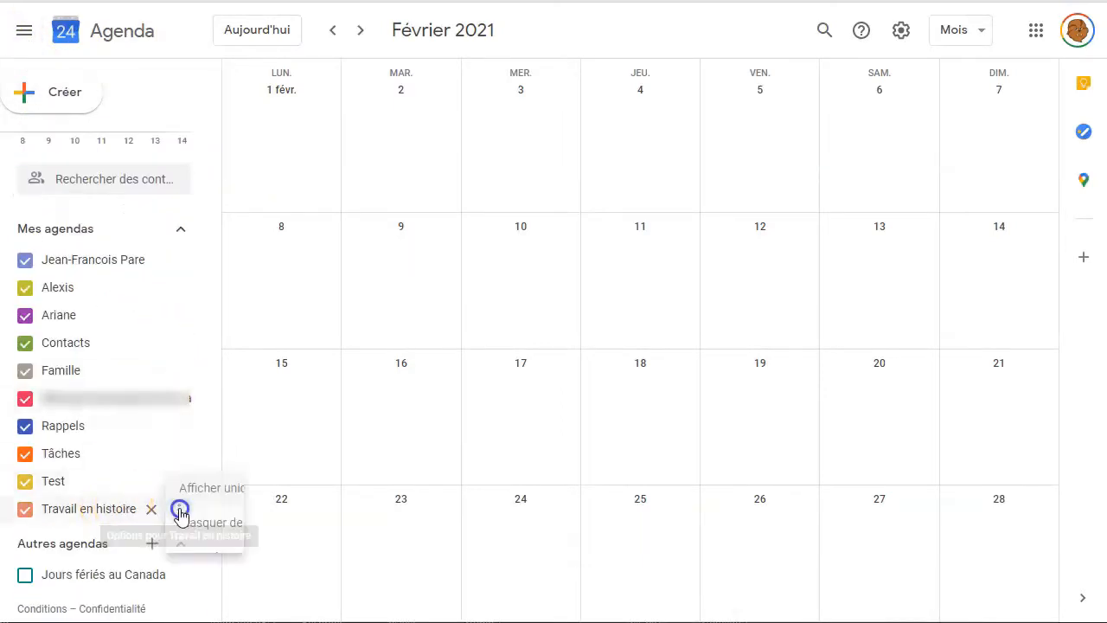
pyautogui.click(296, 474)
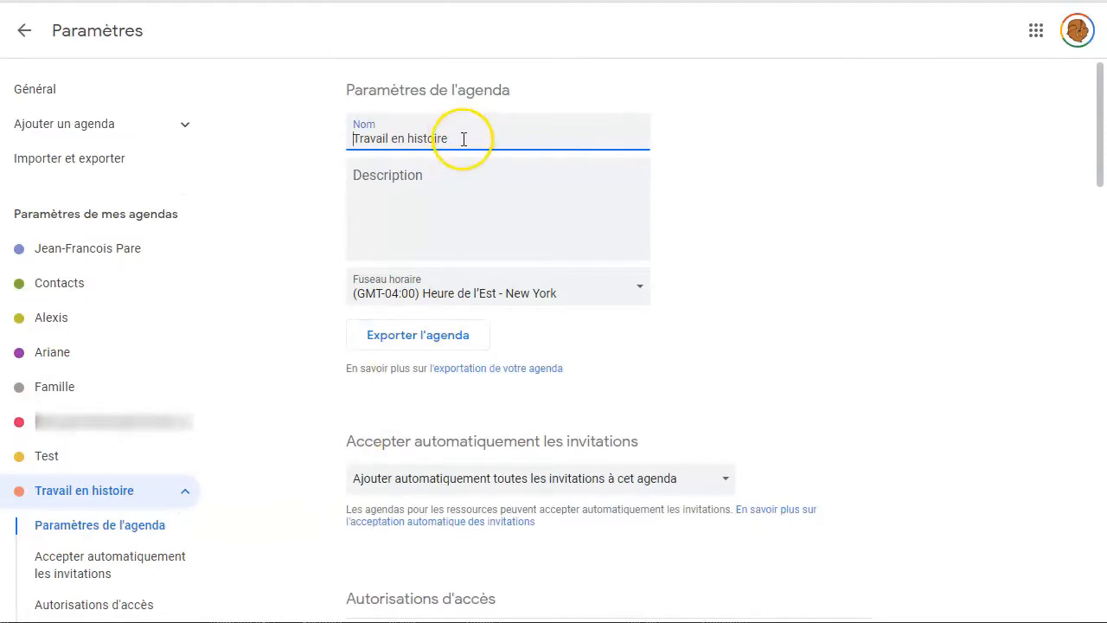
pyautogui.click(462, 139)
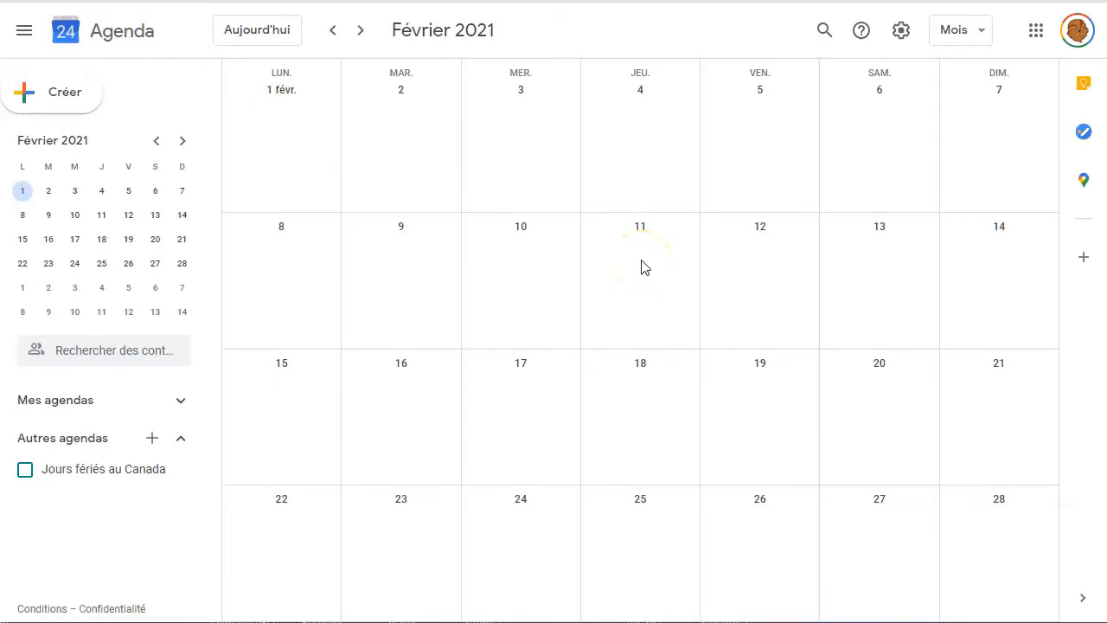
# Switch the calendar to the week view (Semaine) and hide the weekends.
pyautogui.click(986, 34)
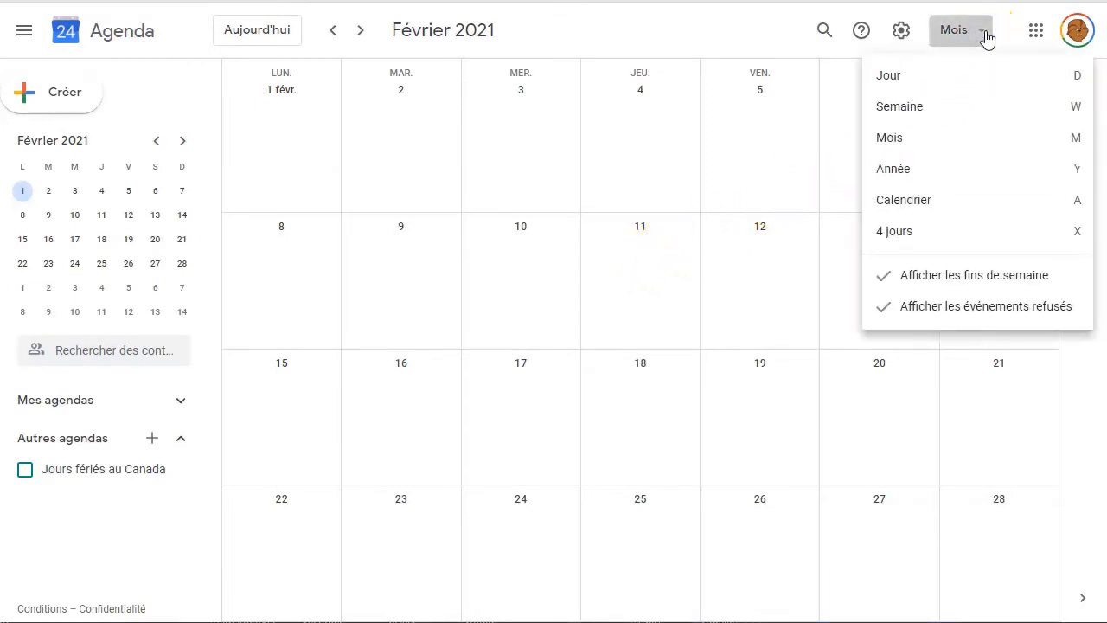
pyautogui.click(920, 110)
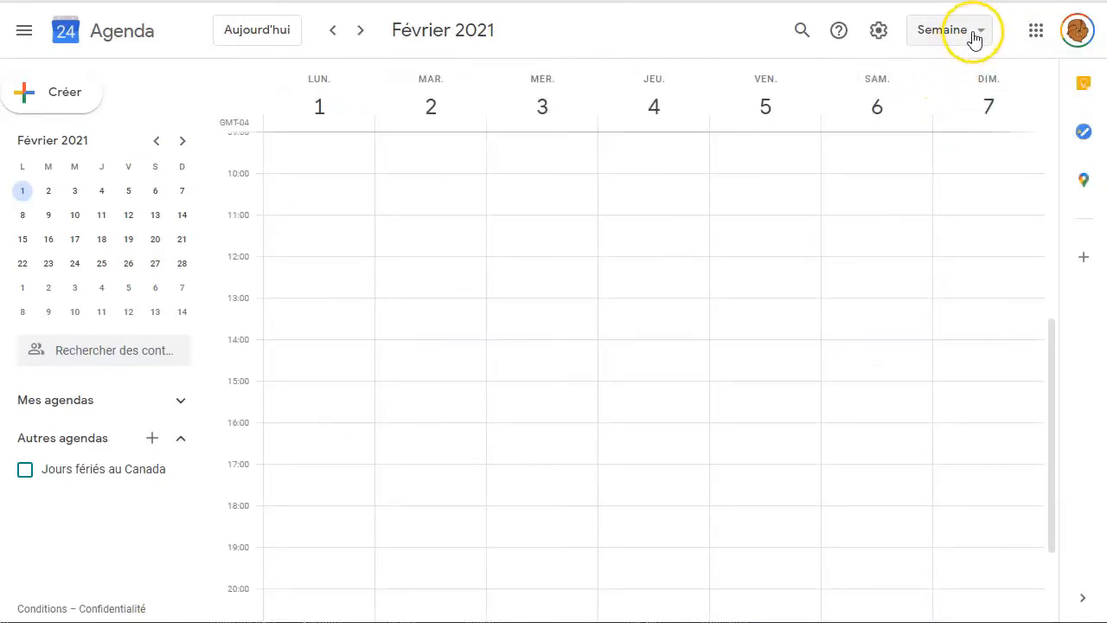
pyautogui.click(972, 33)
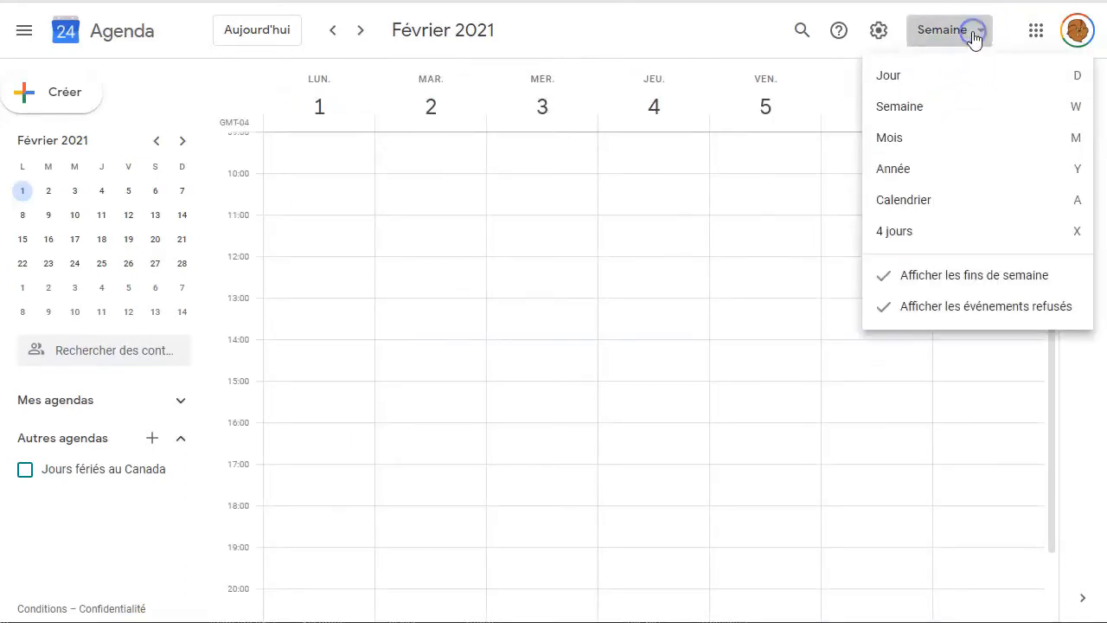
pyautogui.click(953, 286)
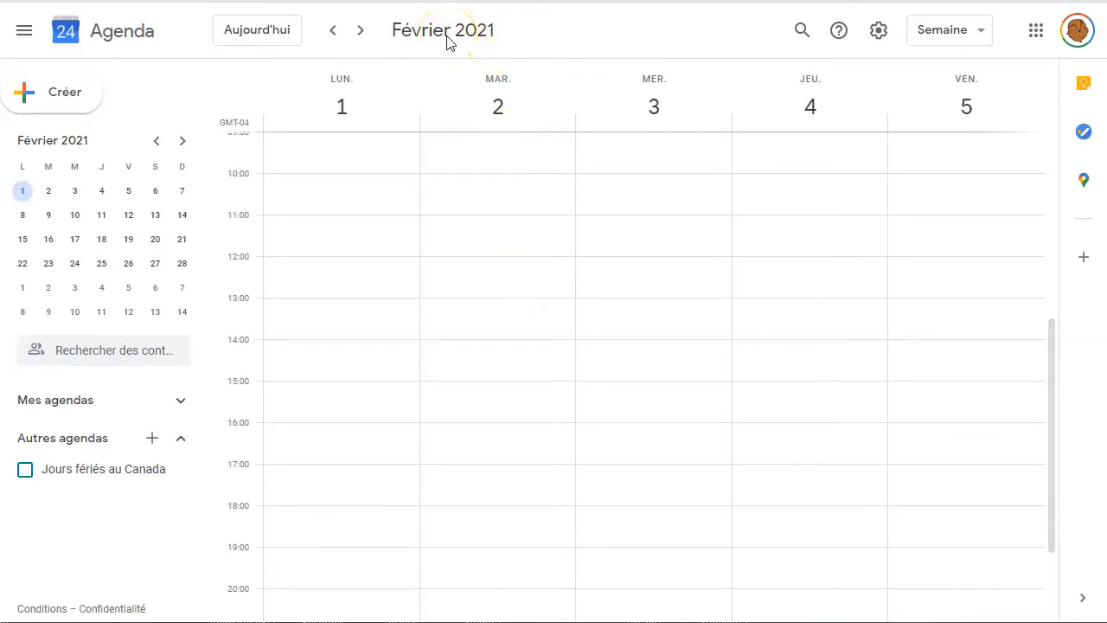
# Show the tasks beside the calendar and choose the "Travail en équipe en histoire" task list.
pyautogui.click(1084, 135)
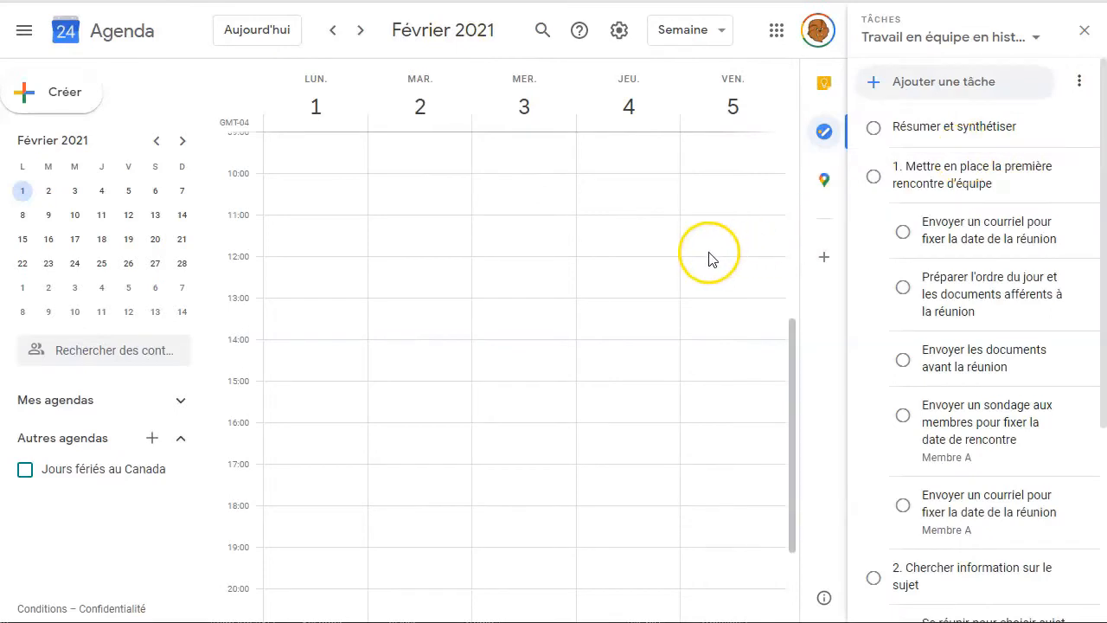
pyautogui.scroll(3, 709, 258)
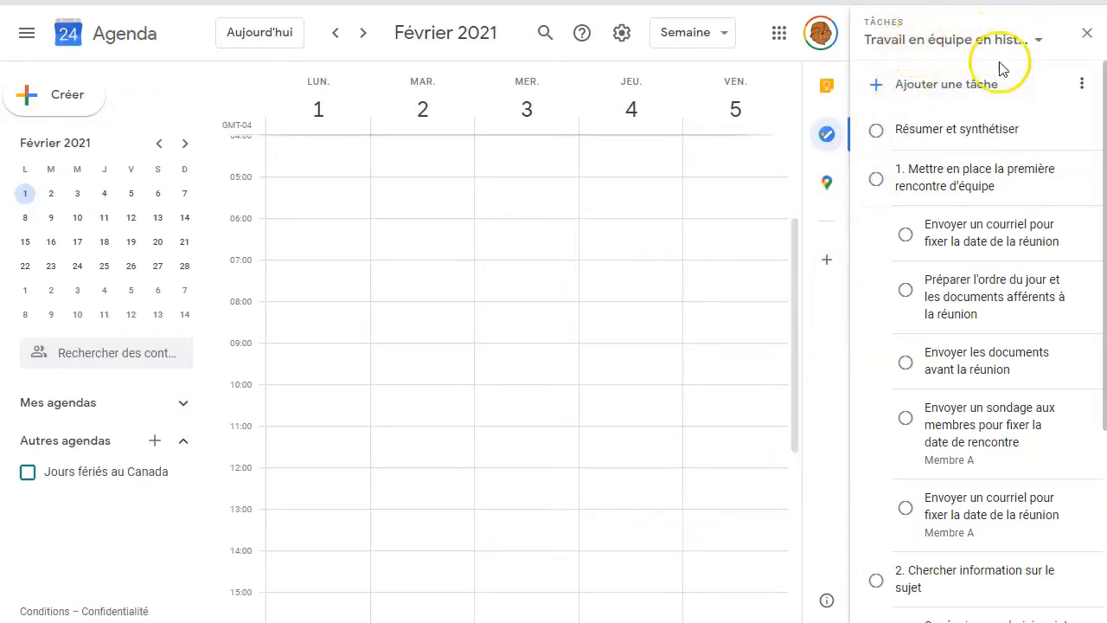
pyautogui.click(1034, 39)
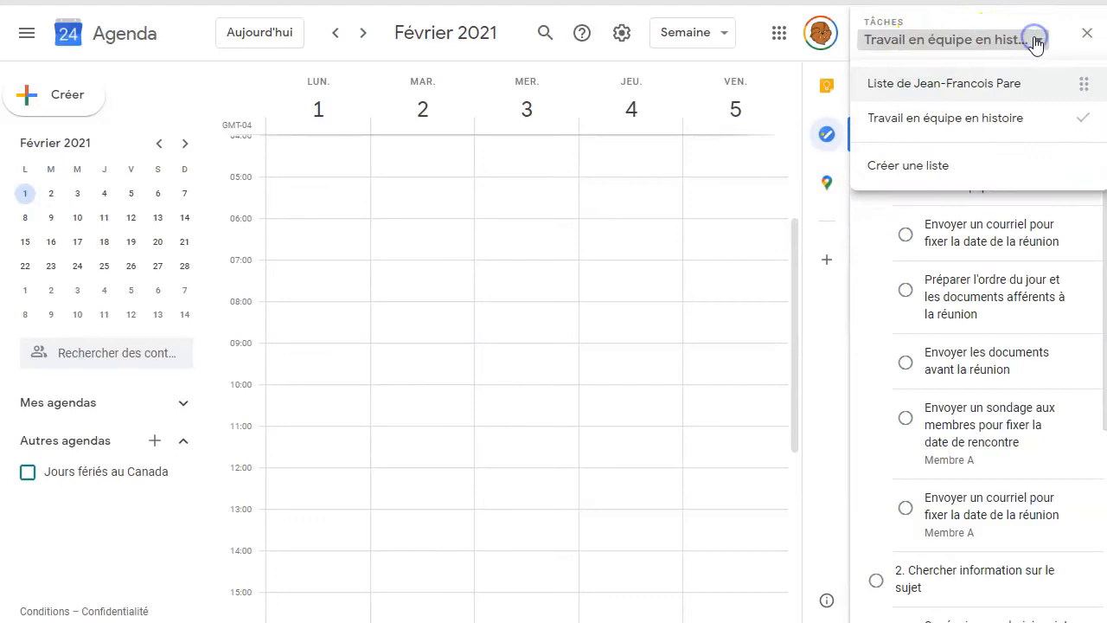
pyautogui.click(1000, 129)
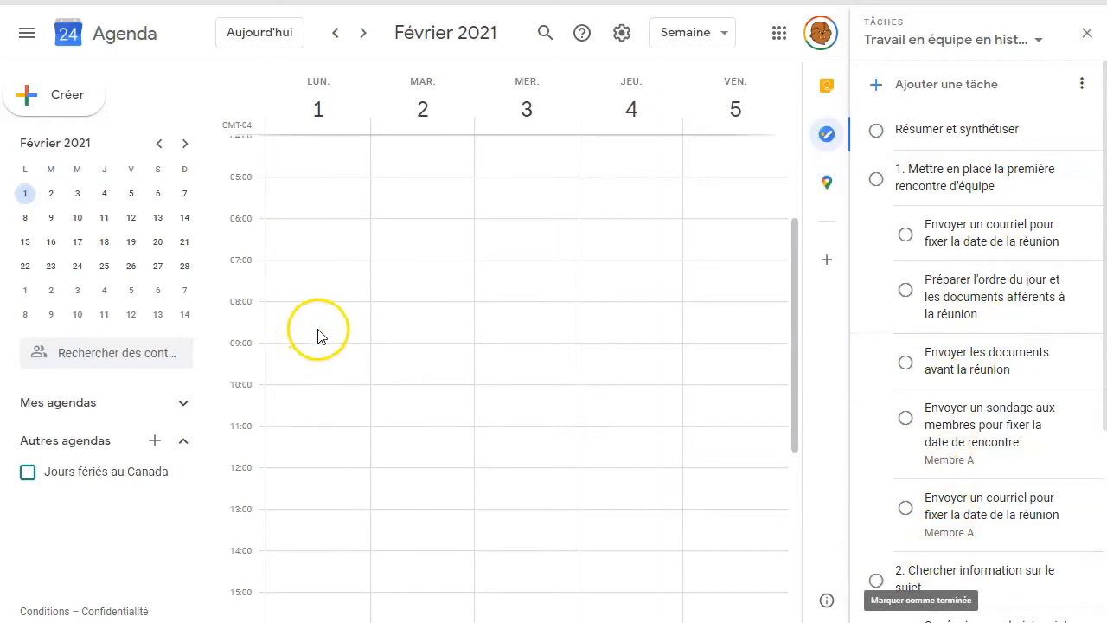
# Create and save an event titled "Réunion- Démarrage" on Monday 1 February 2021 from 09:30 to 10:30.
pyautogui.click(317, 360)
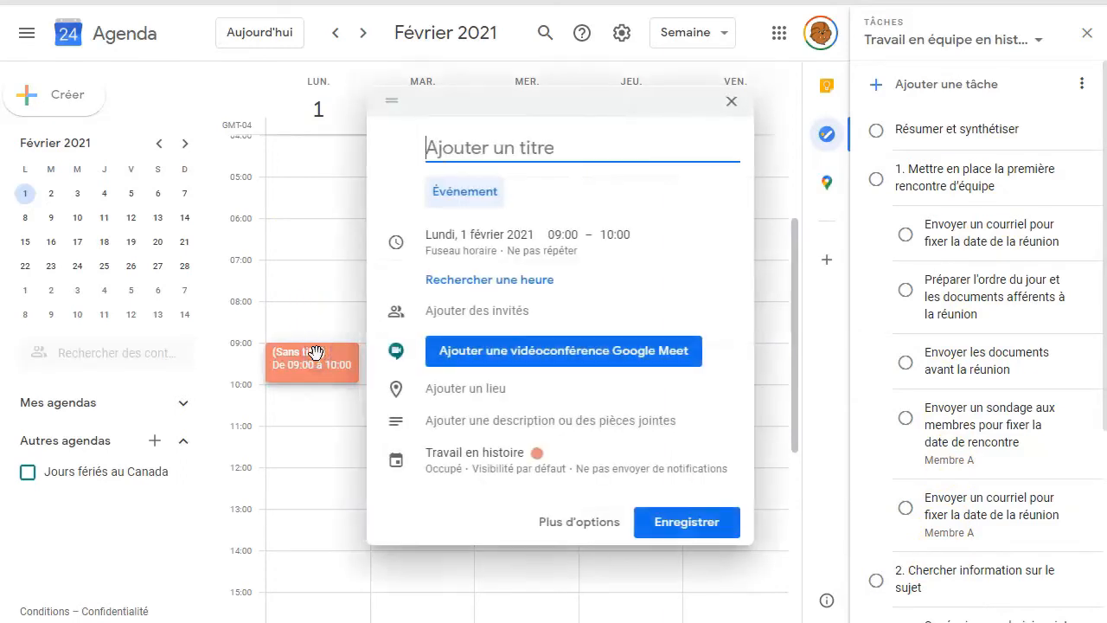
pyautogui.click(426, 148)
pyautogui.write('Réunion- Démarrage')
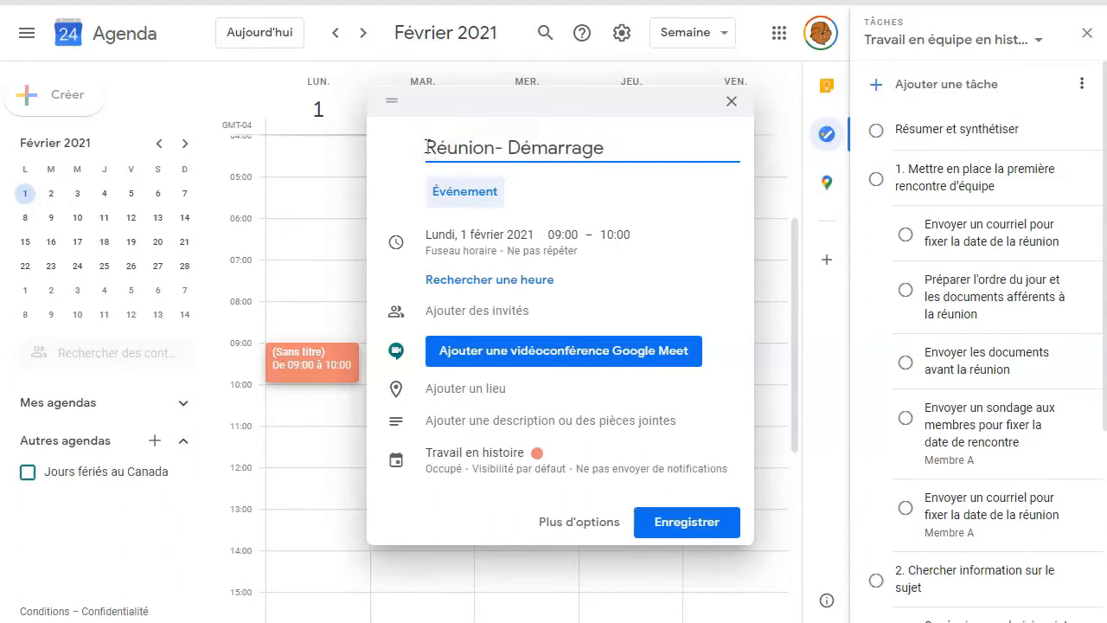
pyautogui.click(566, 216)
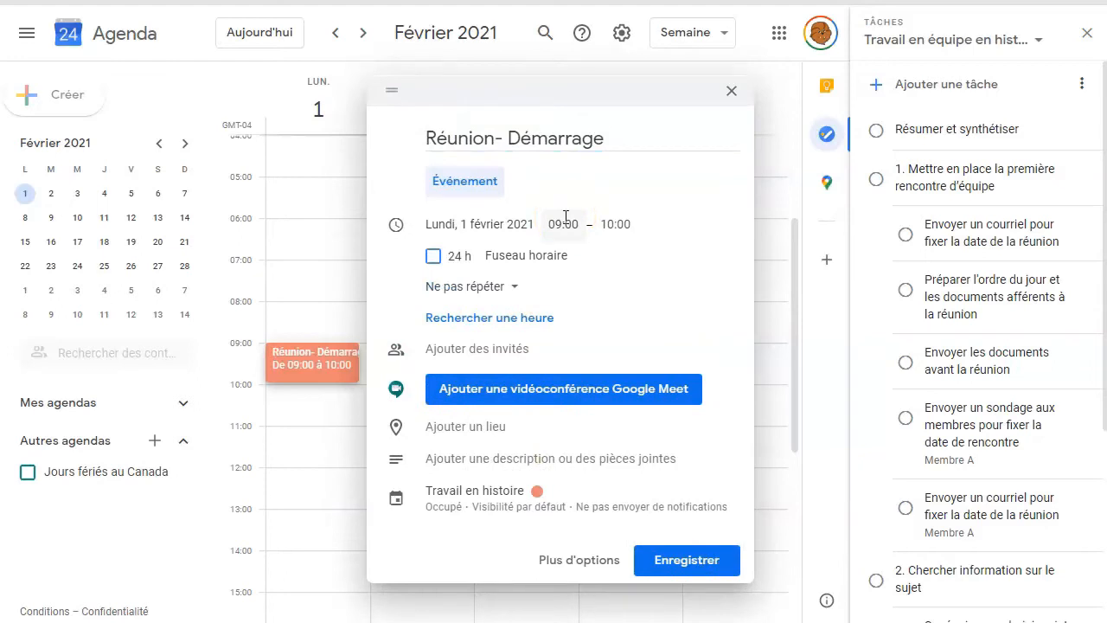
pyautogui.click(566, 216)
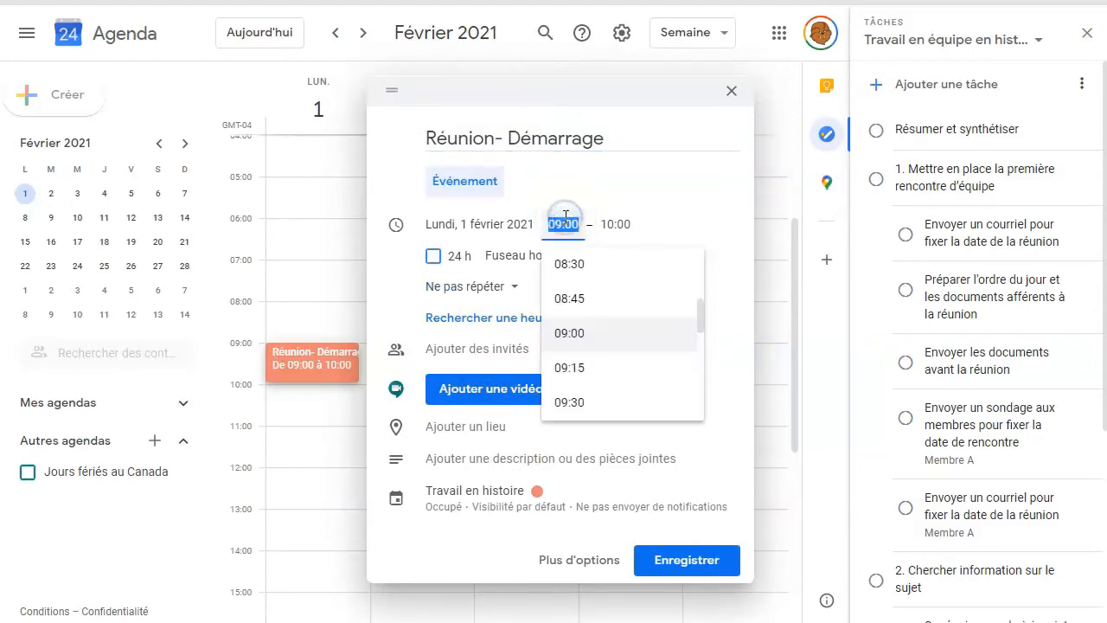
pyautogui.click(570, 402)
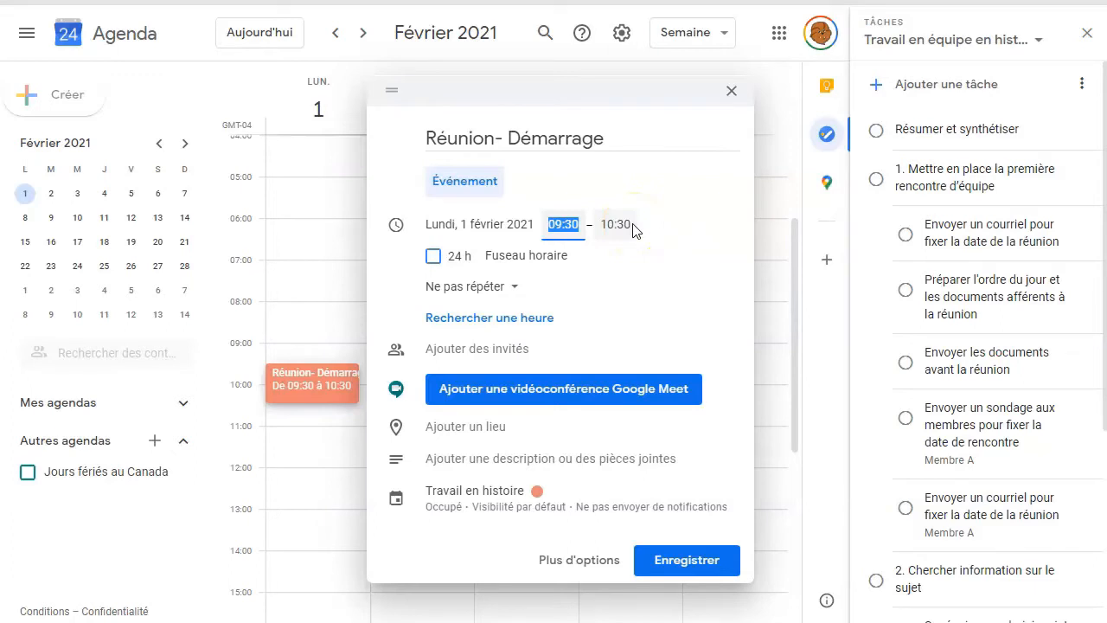
pyautogui.click(669, 557)
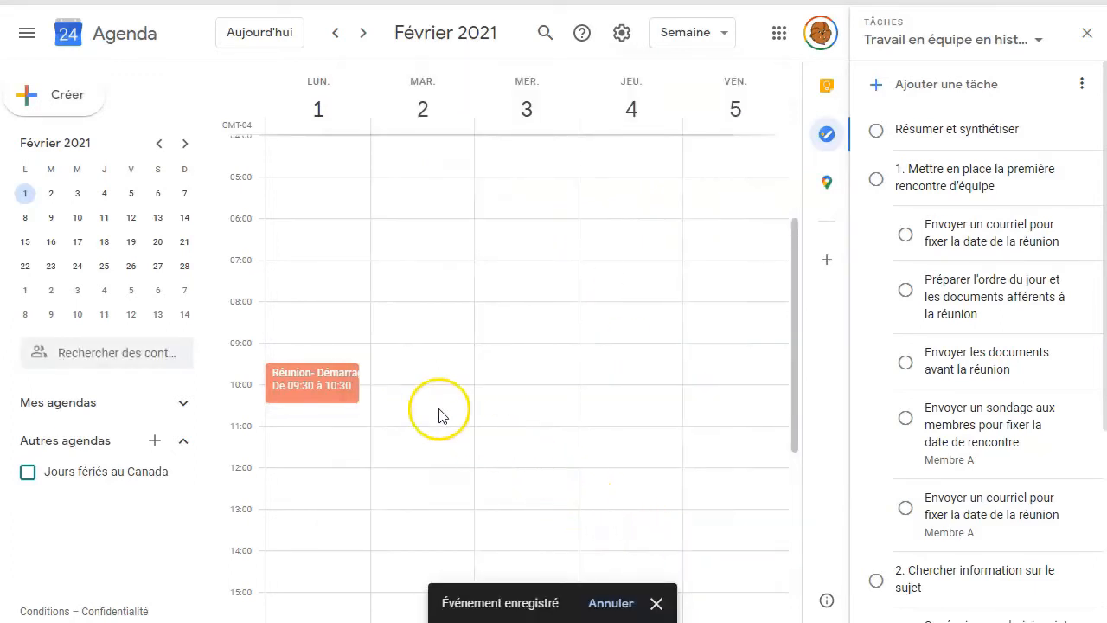
# Edit the "Réunion- Démarrage" event so that it ends at 11:00, and save it.
pyautogui.click(317, 386)
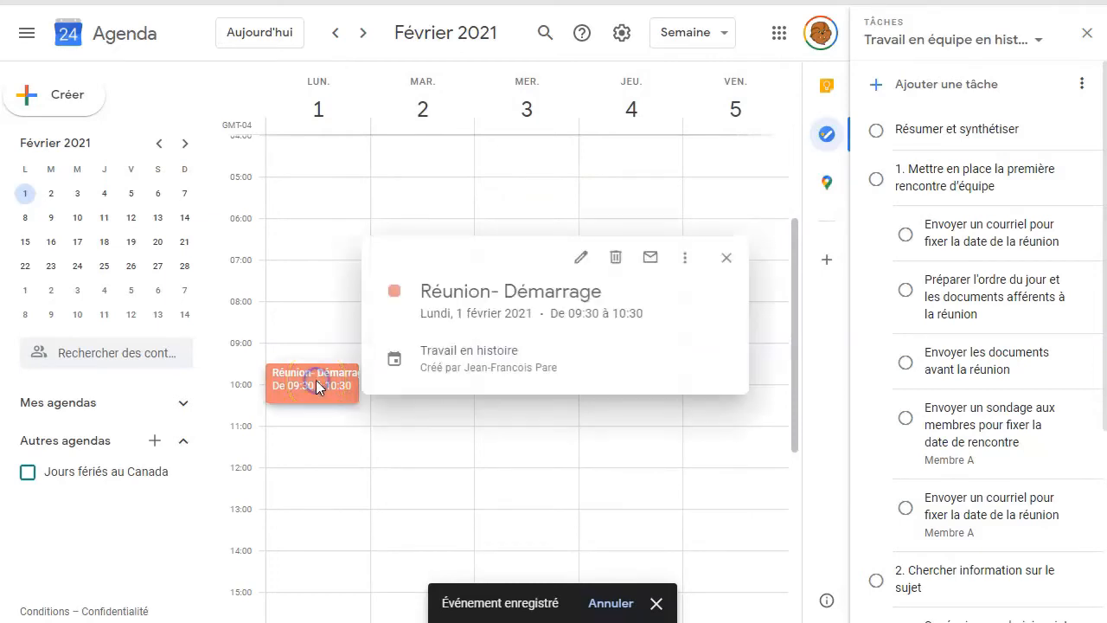
pyautogui.click(589, 258)
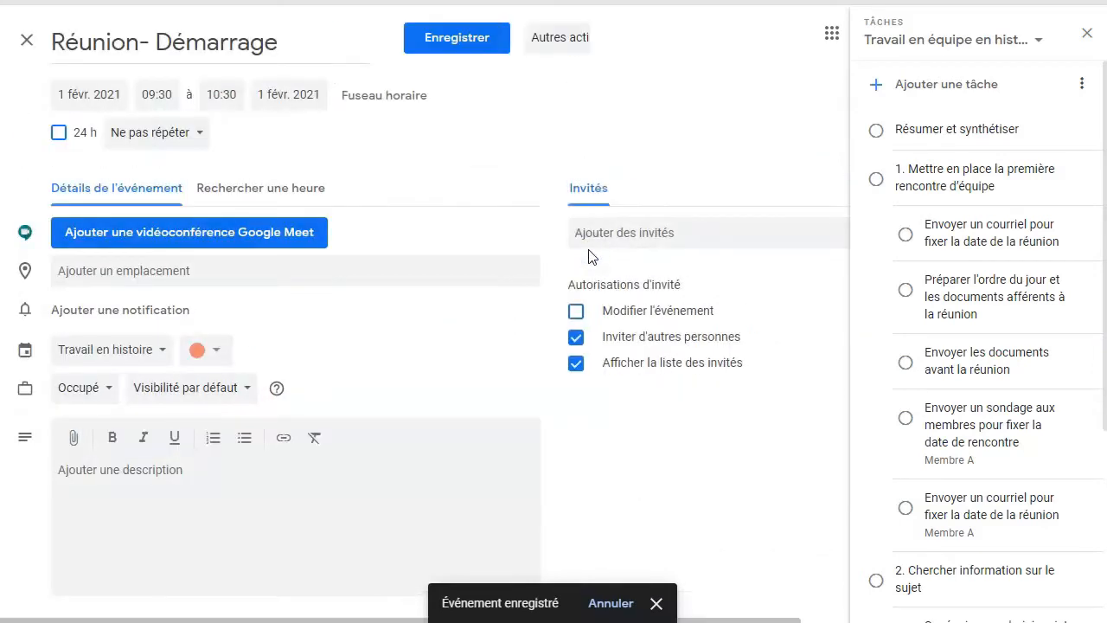
pyautogui.click(220, 94)
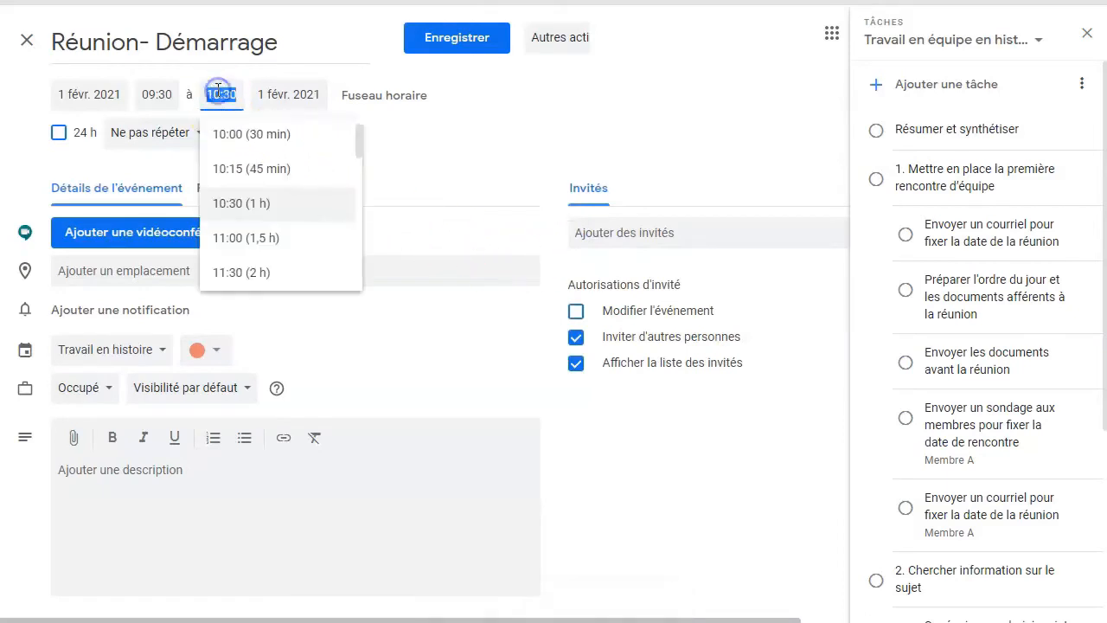
pyautogui.click(230, 243)
pyautogui.click(453, 42)
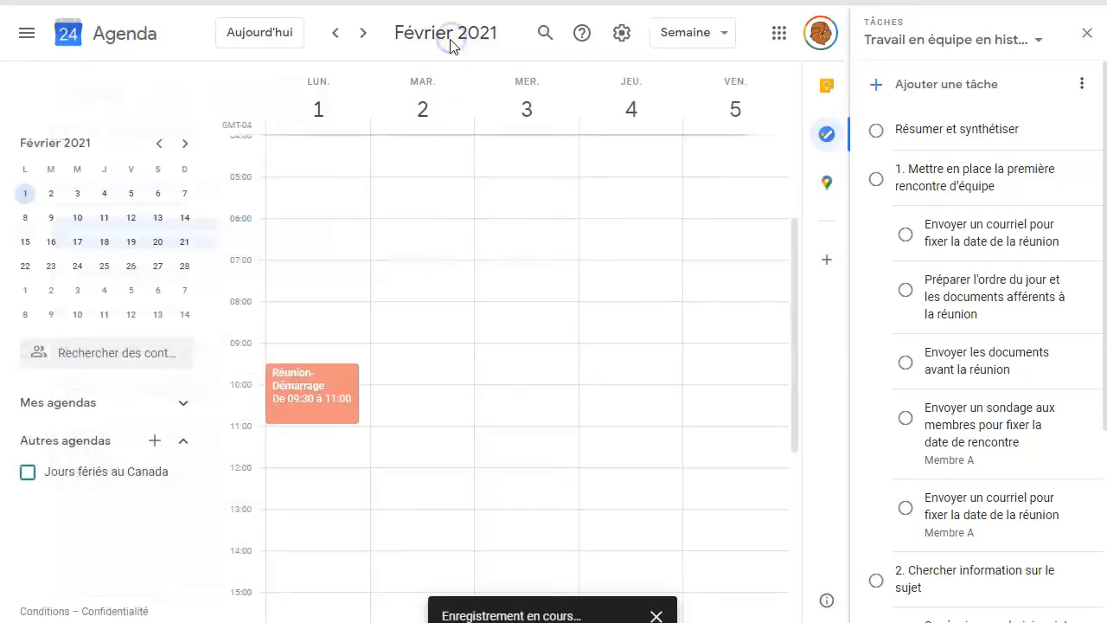
# Paste the copied notes on reading the professor's documents and retrieving the agenda into the "Réunion- Démarrage" description, and save the event.
pyautogui.click(329, 395)
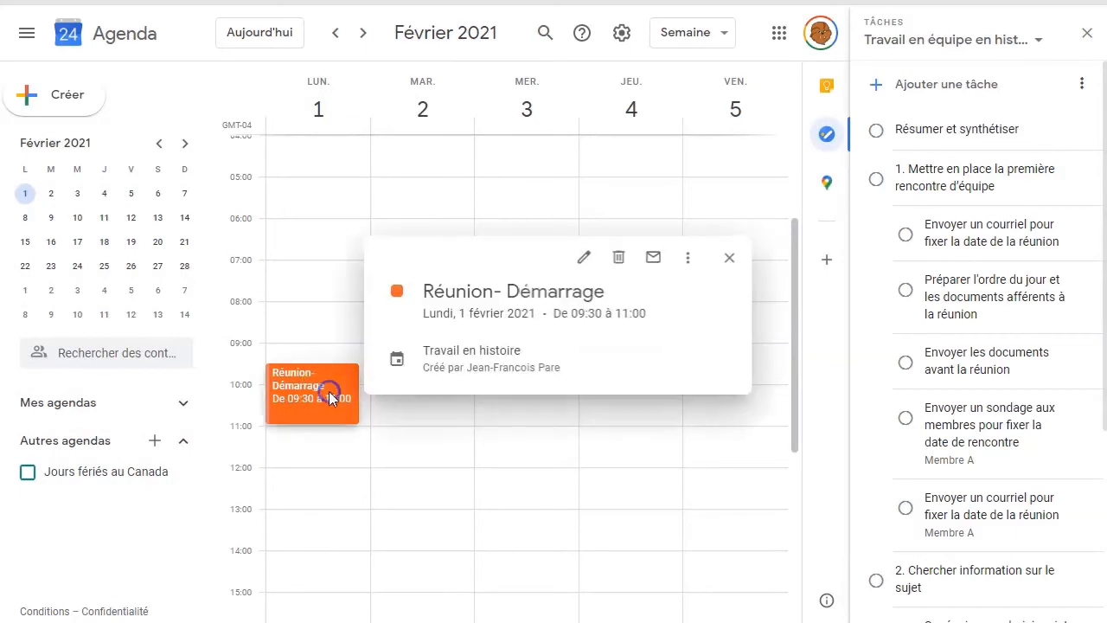
pyautogui.click(585, 257)
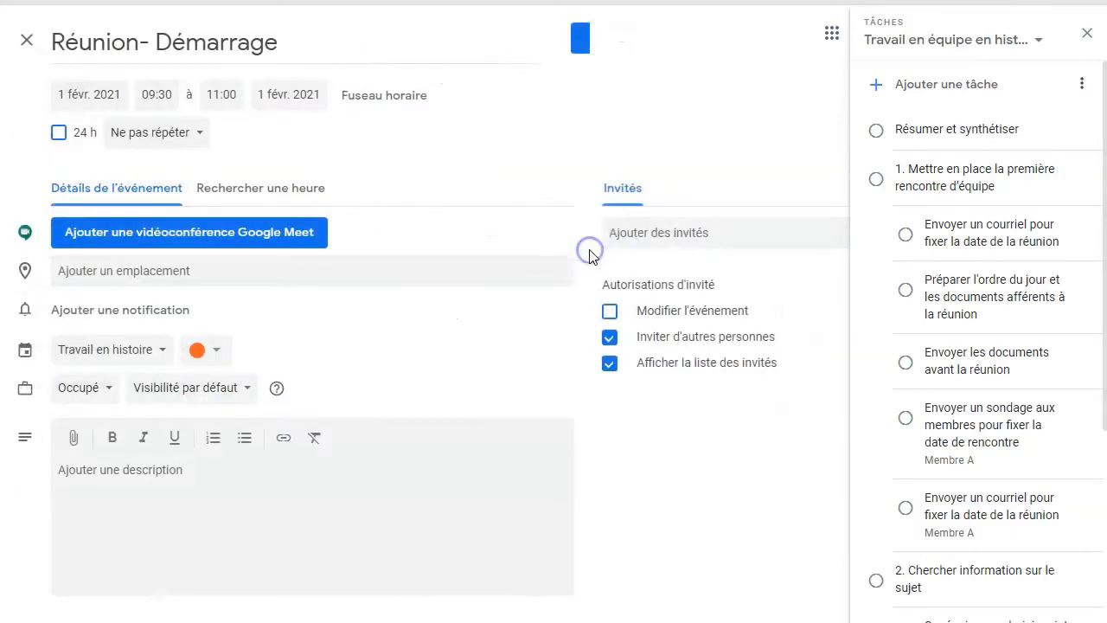
pyautogui.click(67, 472)
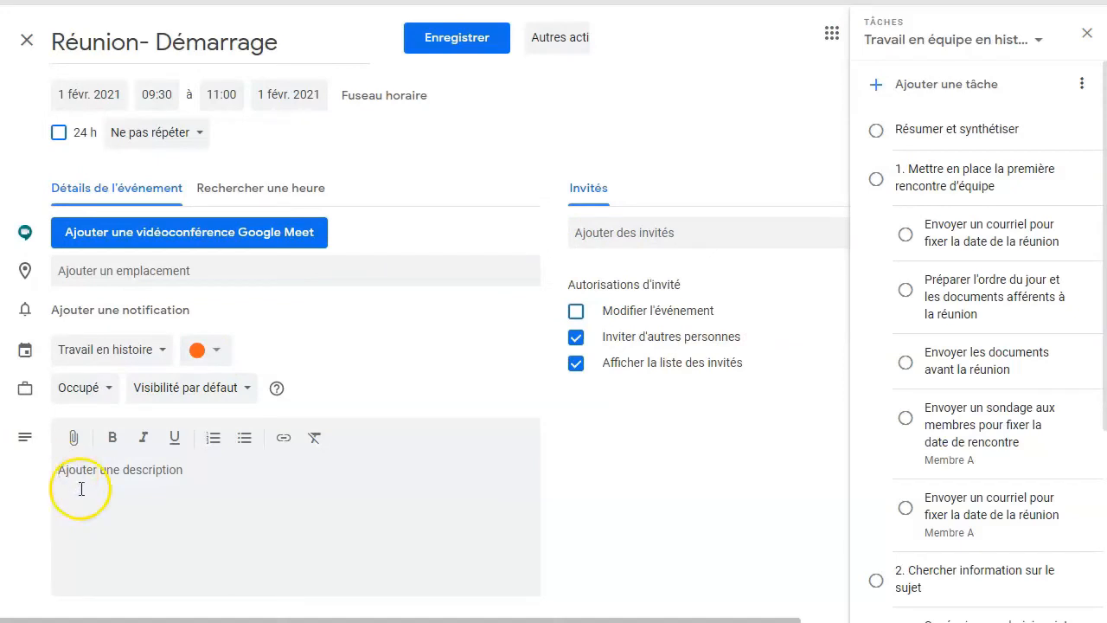
pyautogui.write("Lire documents remis par le professeur avant la rencontre. Récupérer l'ordre du jour dans Google Drive sous le titre Travail d'équipe en histoire.")
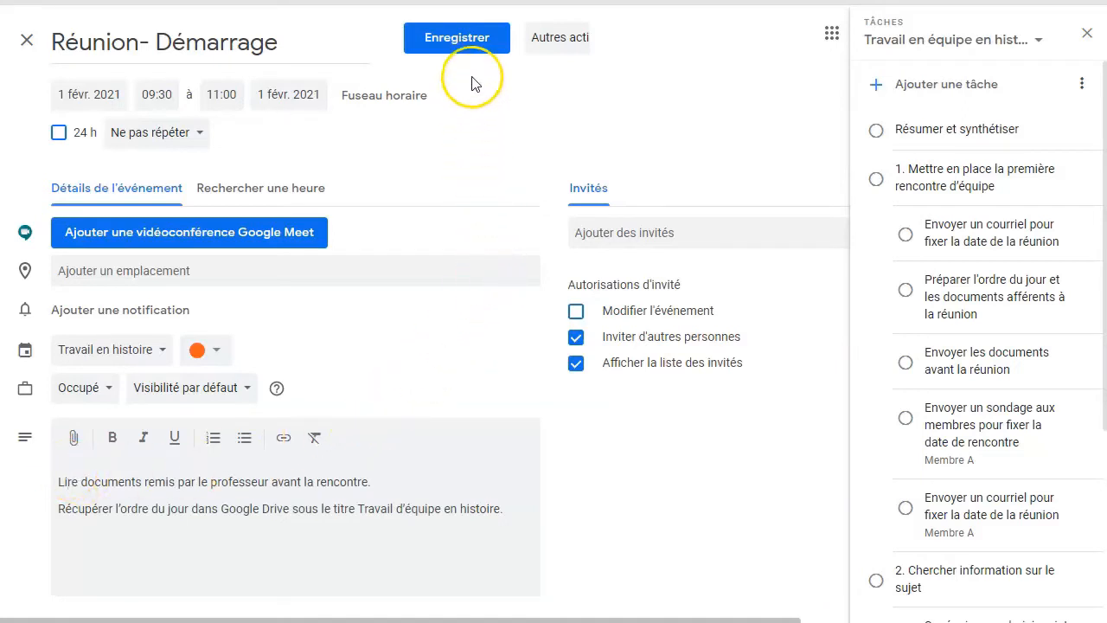
pyautogui.click(469, 48)
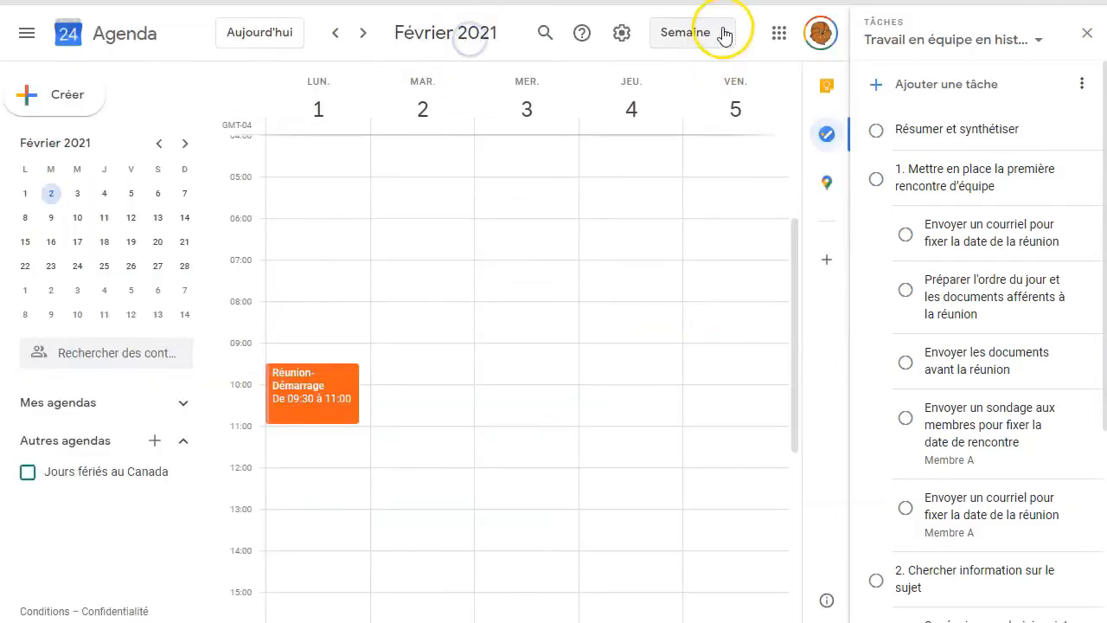
# Switch to the month view, create an all-day event "Chercher l'information sur le sujet" on Tuesday 2 February 2021, colour it dark green, and save it.
pyautogui.click(723, 33)
pyautogui.click(679, 139)
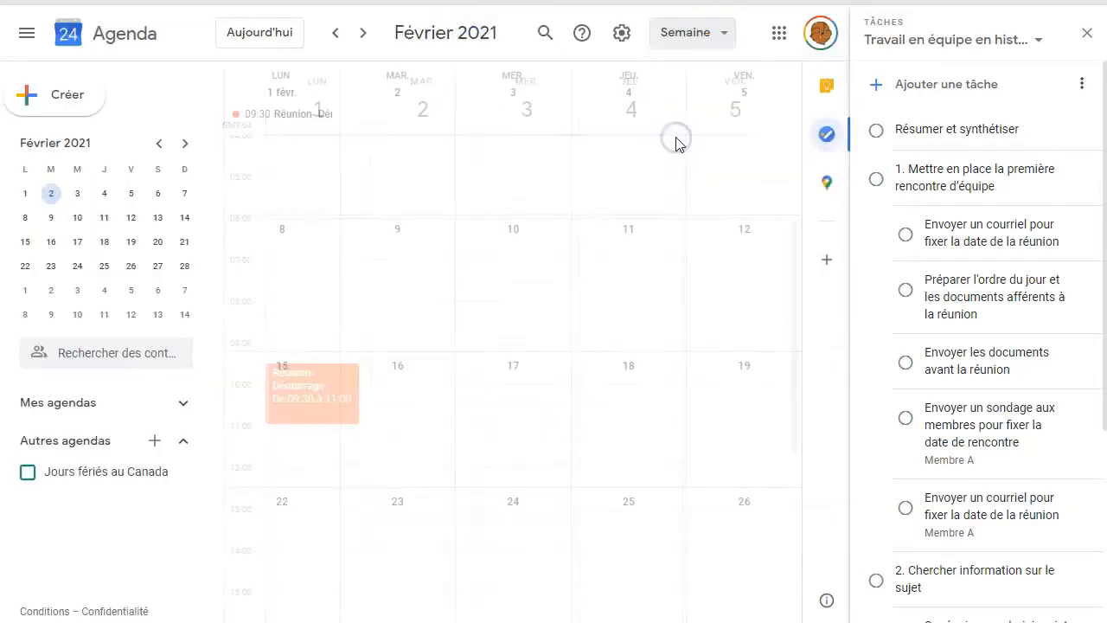
pyautogui.click(417, 127)
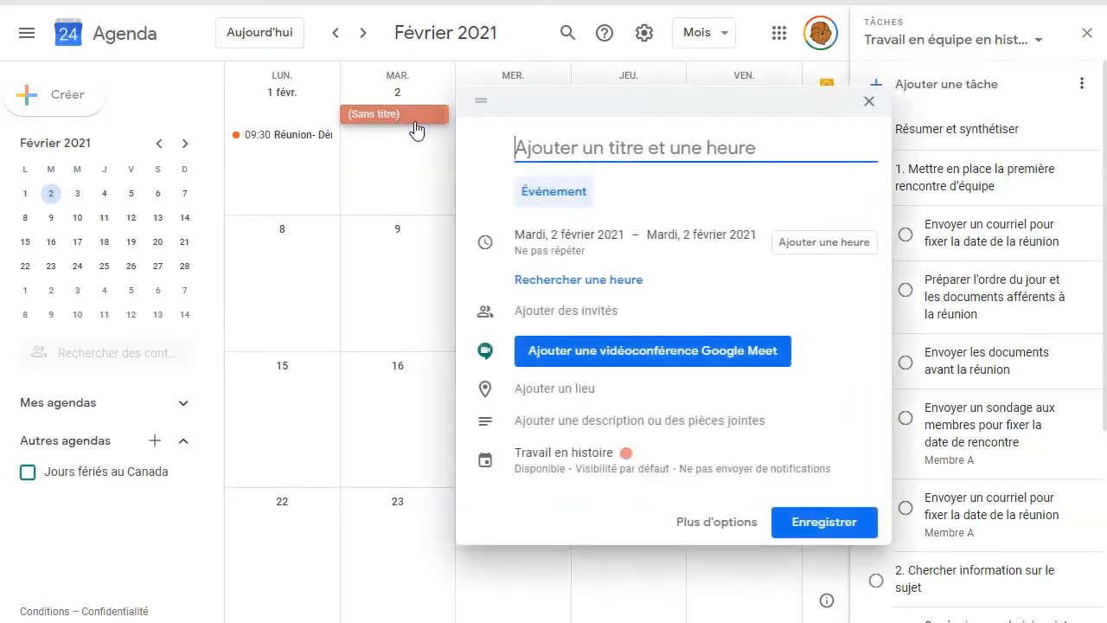
pyautogui.click(539, 147)
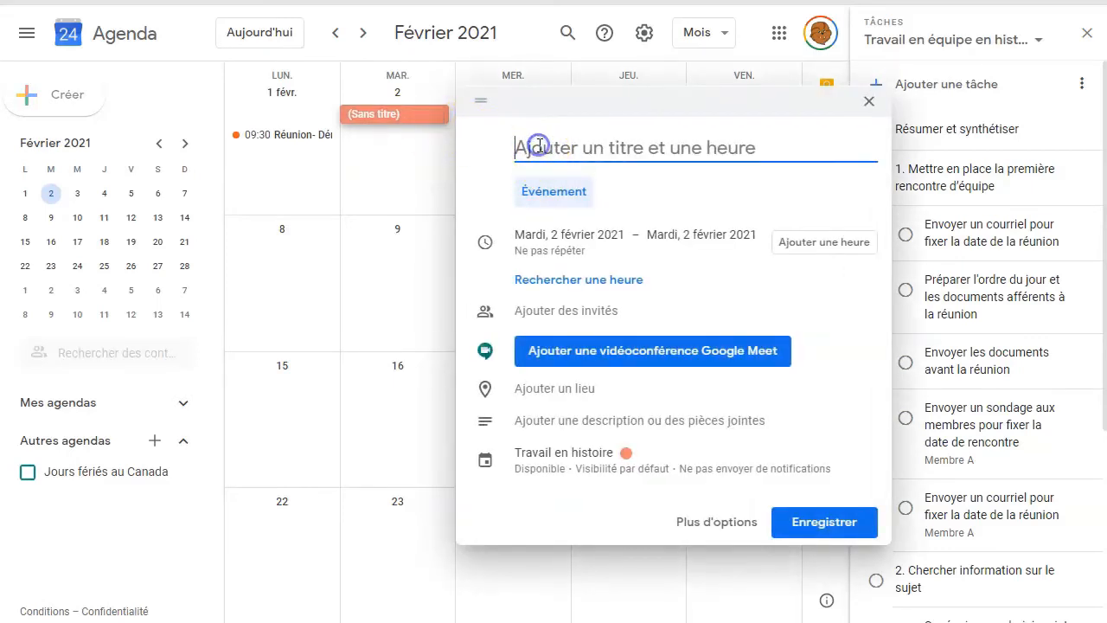
pyautogui.write('Chercher l’information sur le sujet')
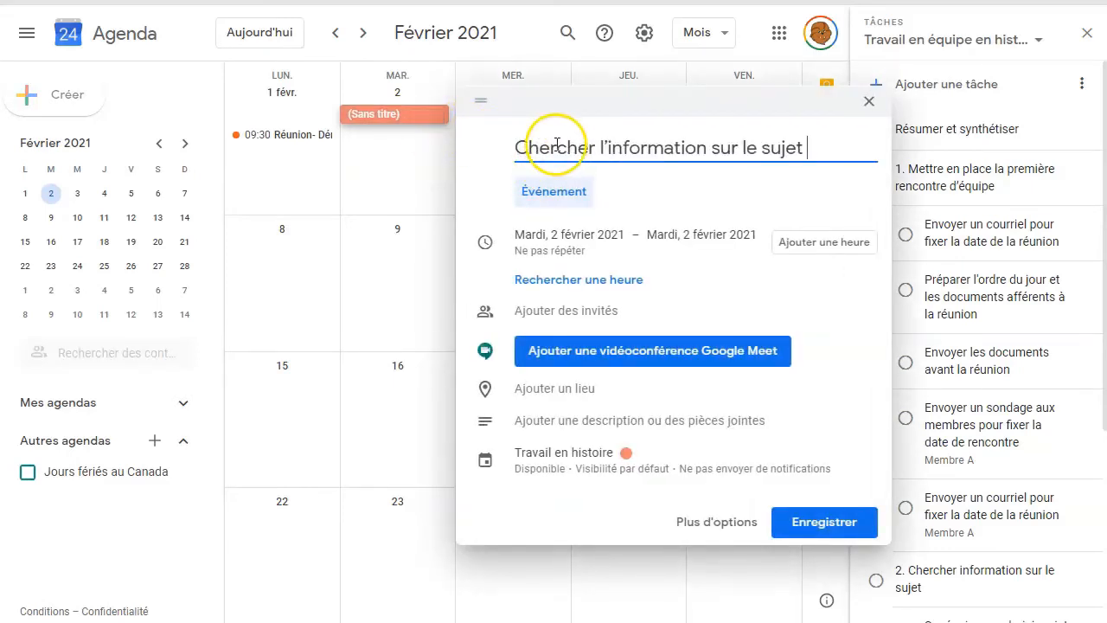
pyautogui.click(705, 523)
pyautogui.click(214, 351)
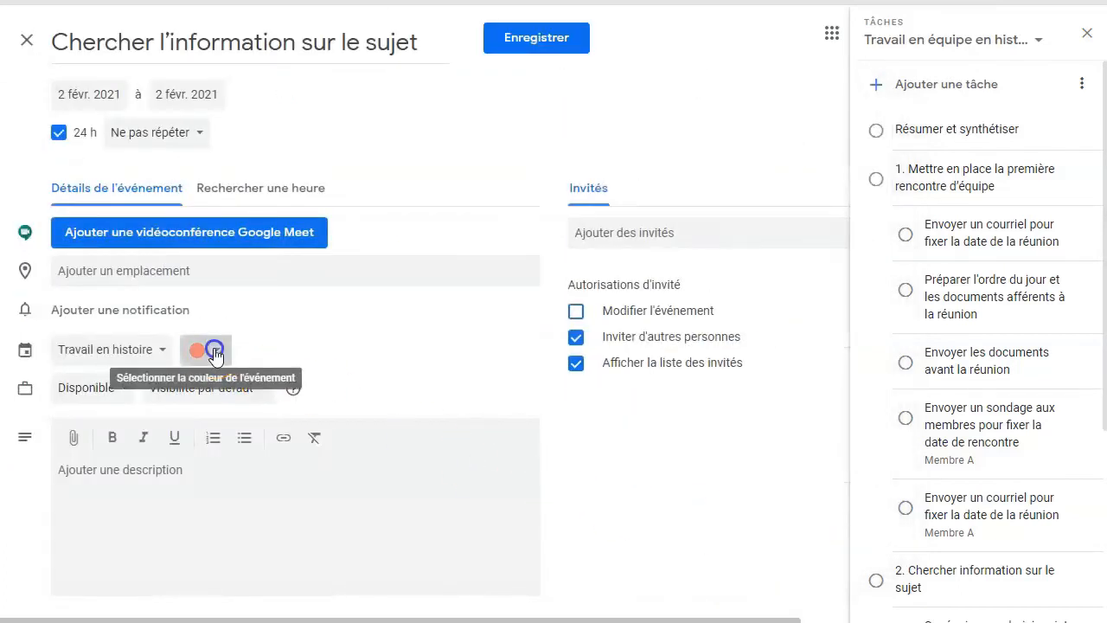
pyautogui.click(221, 391)
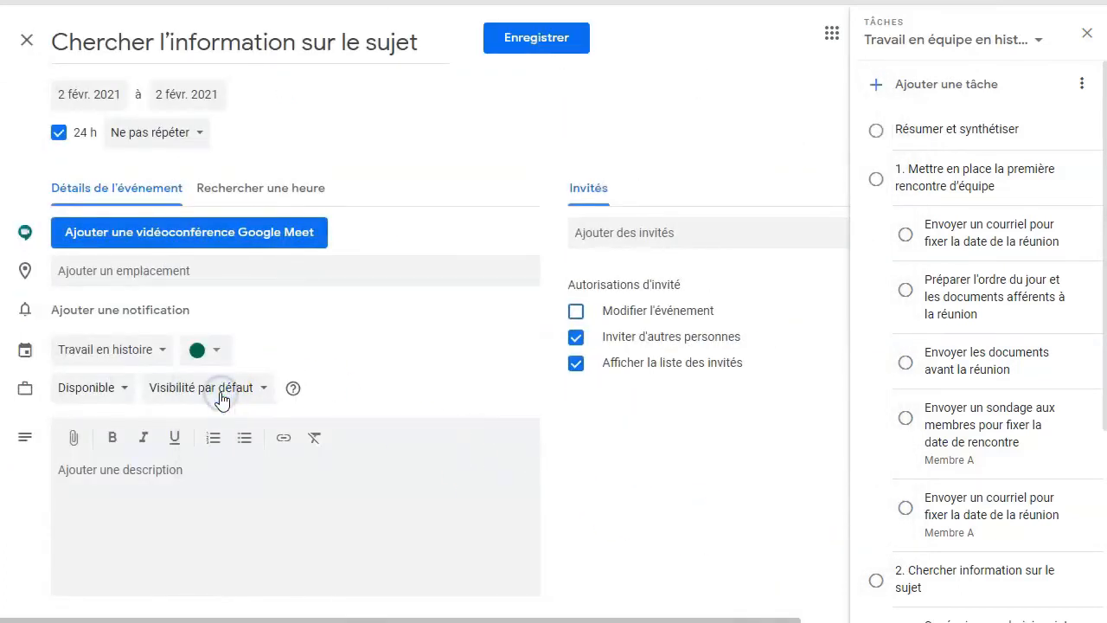
pyautogui.click(525, 40)
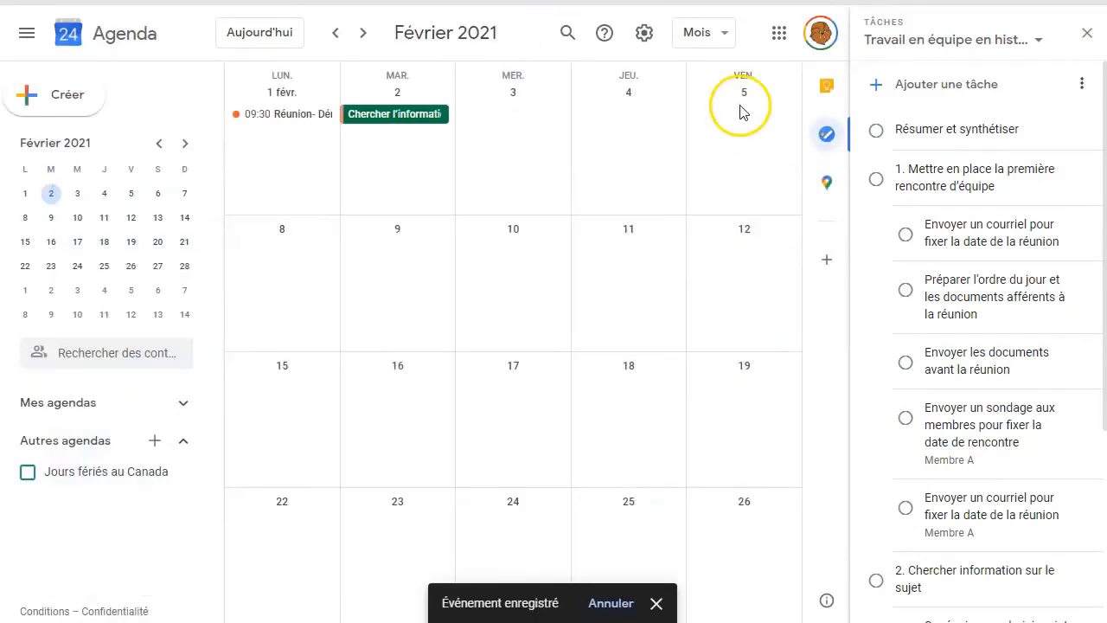
# Create an all-day event "Chercher l'information sur le sujet" on Friday 5 February 2021, give it the colour "Gris graphite", and save it.
pyautogui.click(741, 109)
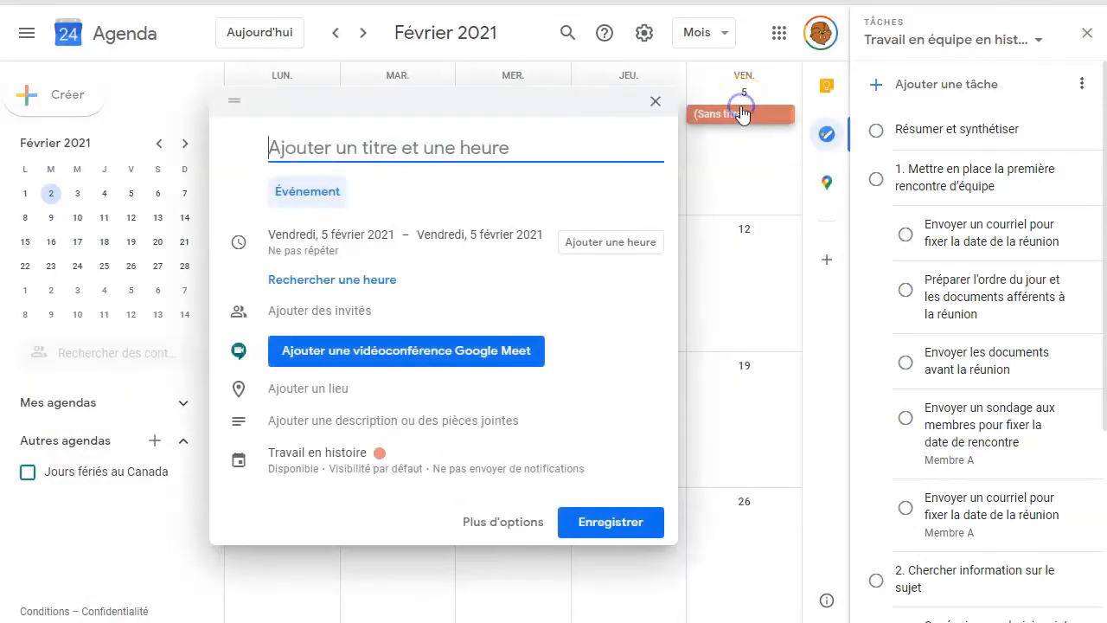
pyautogui.write('Chercher l’information sur le sujet')
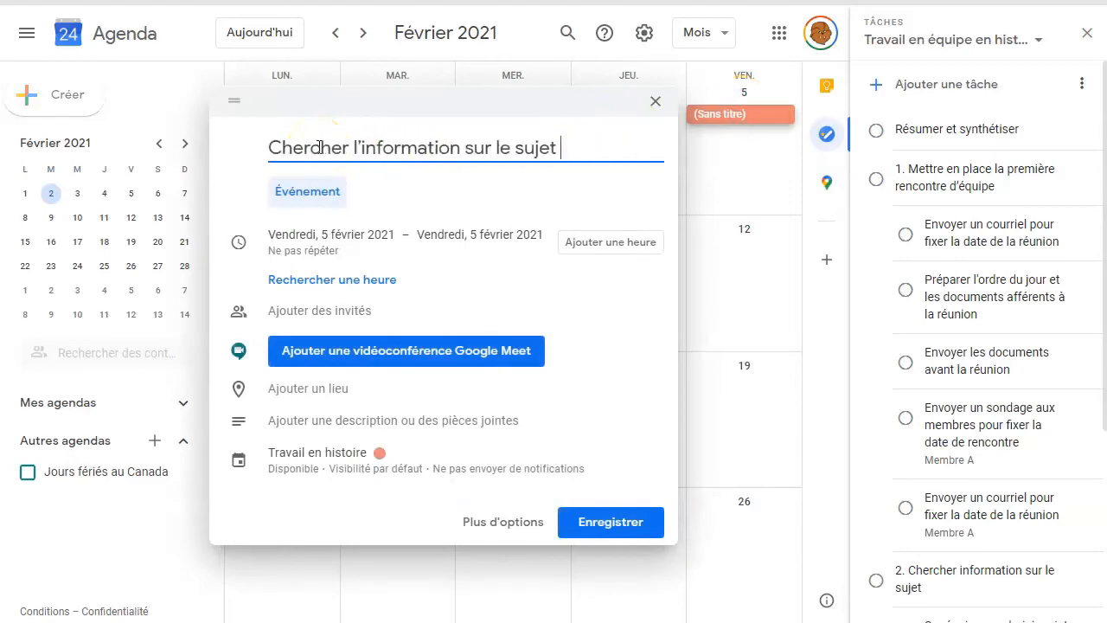
pyautogui.click(487, 521)
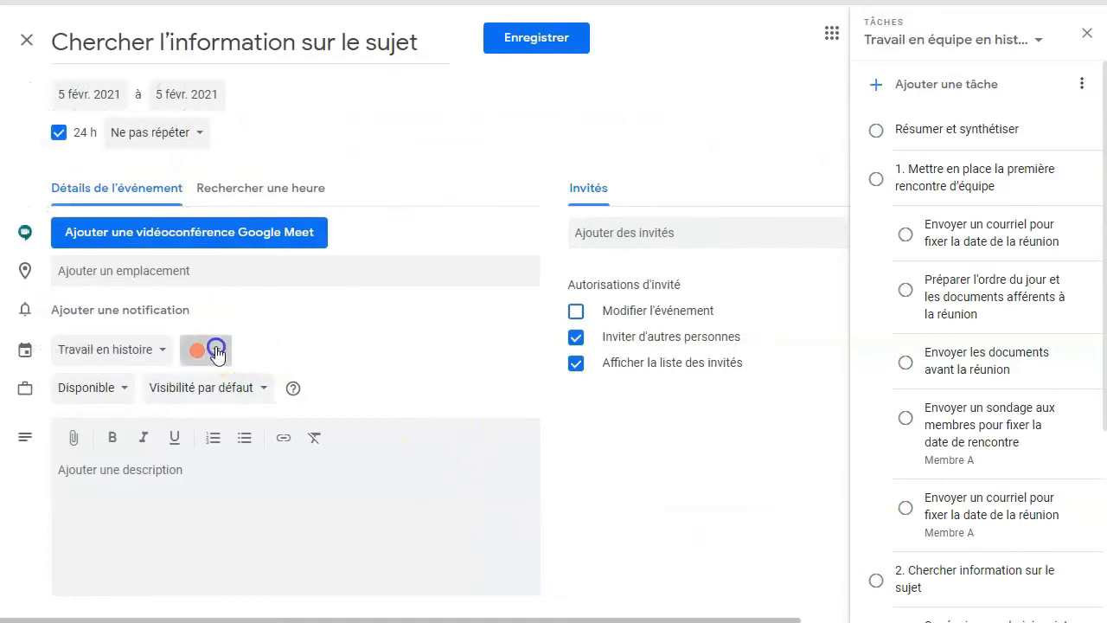
pyautogui.click(216, 350)
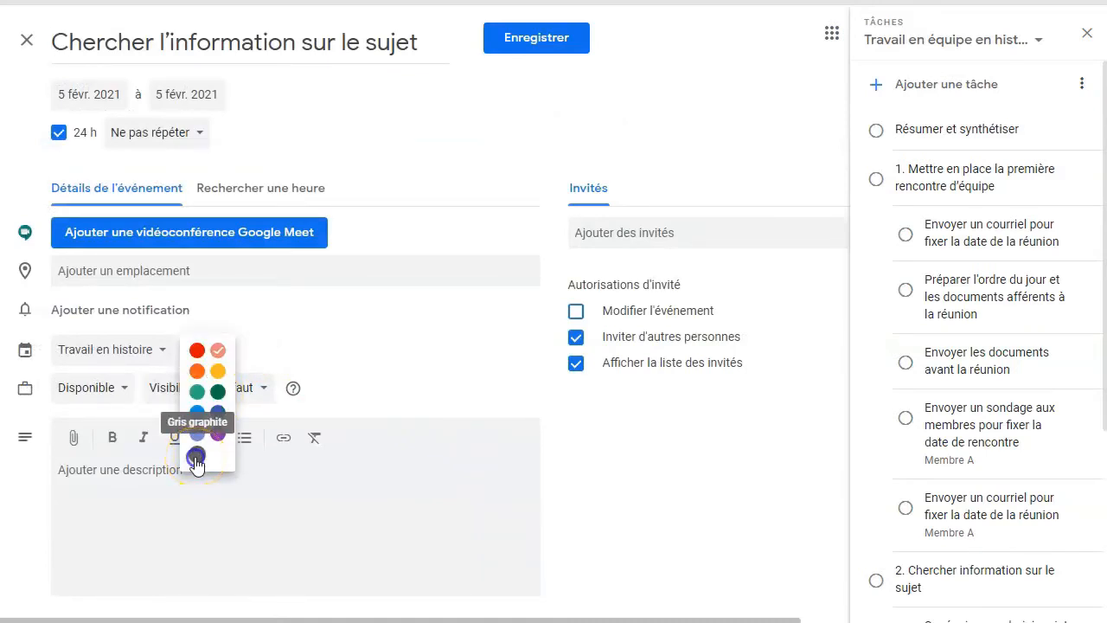
pyautogui.click(195, 457)
pyautogui.click(568, 39)
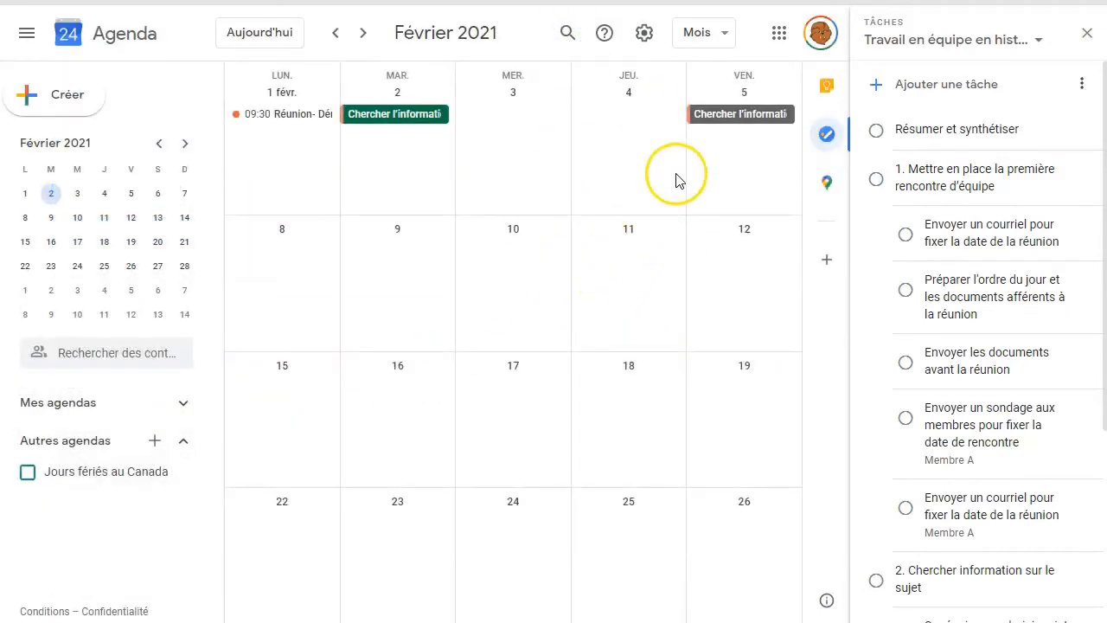
# Switch to the week view, create a new calendar named "Agenda individuel- travail en histoire", and return to the agenda.
pyautogui.click(722, 32)
pyautogui.click(712, 114)
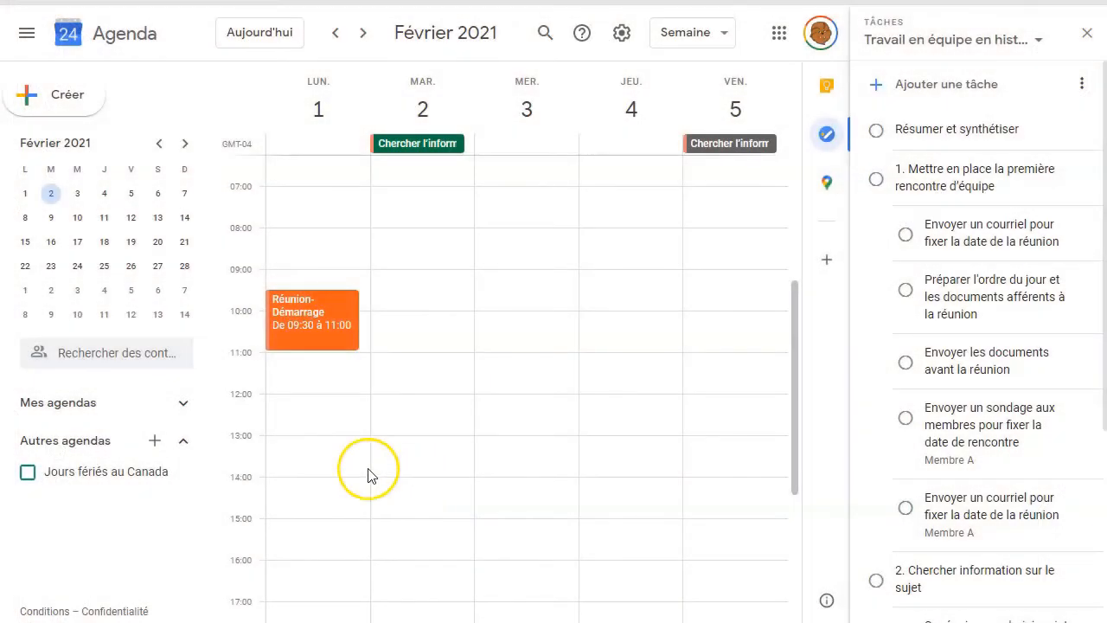
pyautogui.click(155, 446)
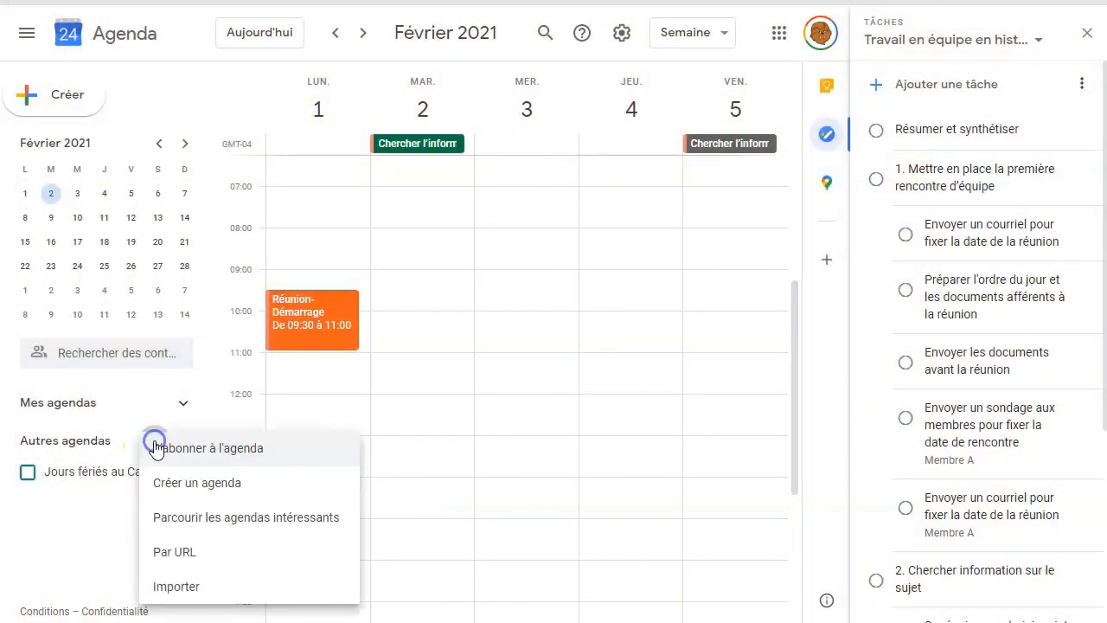
pyautogui.click(188, 488)
pyautogui.click(389, 136)
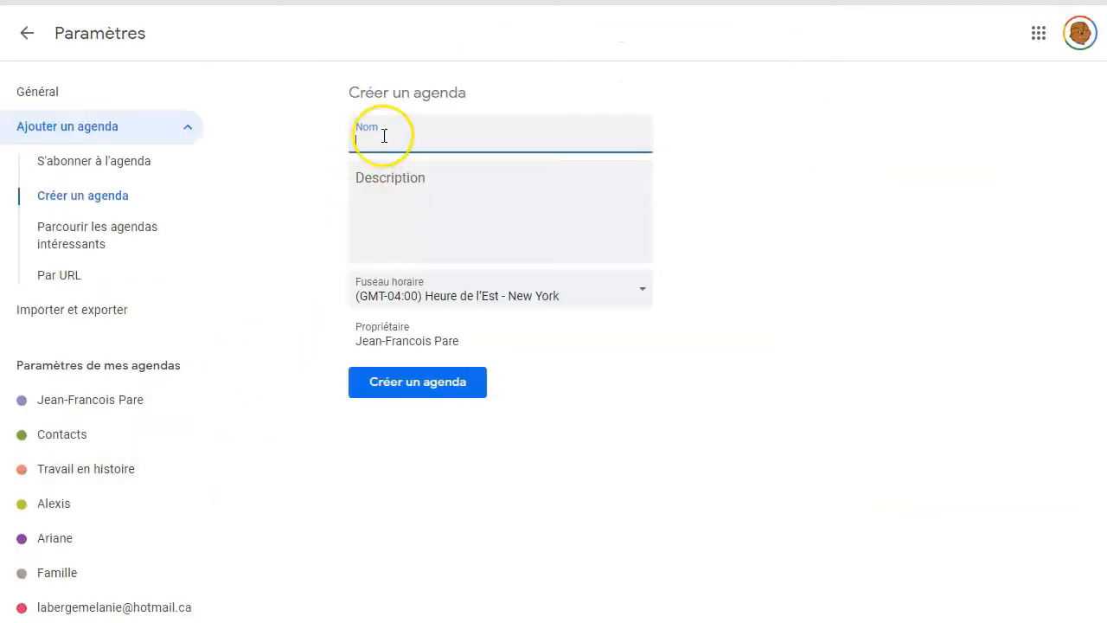
pyautogui.write('Agenda individuel- travail en histoire')
pyautogui.click(417, 383)
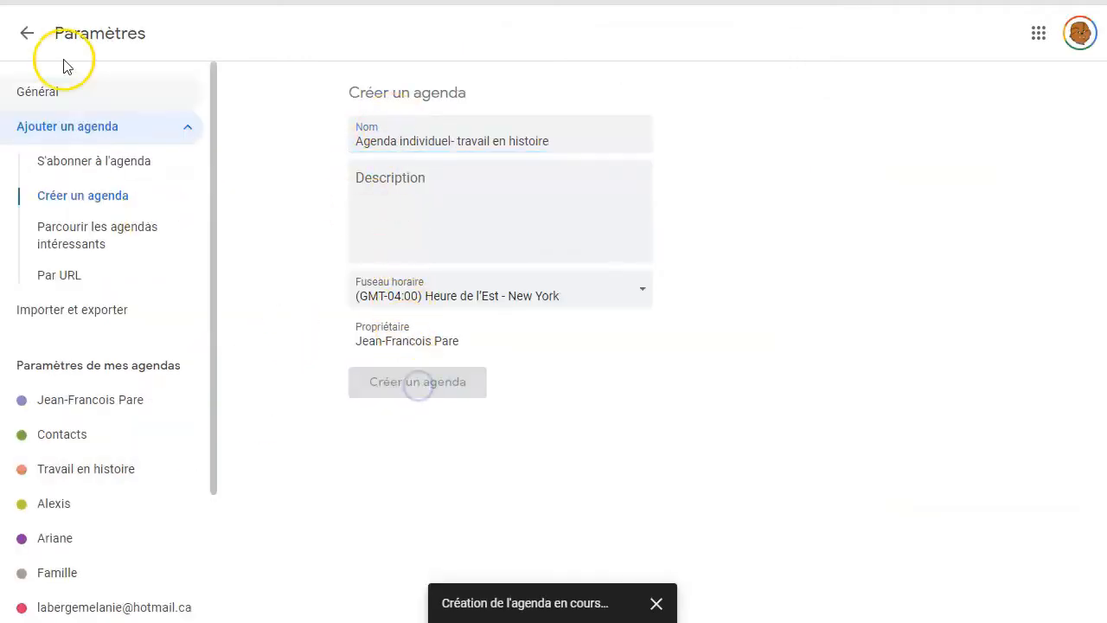
pyautogui.click(27, 33)
# Start an event on Friday 5 February 2021 titled "Effectuer la recherche de documents sur le Web, créer des signets et des alertes".
pyautogui.scroll(-2, 143, 332)
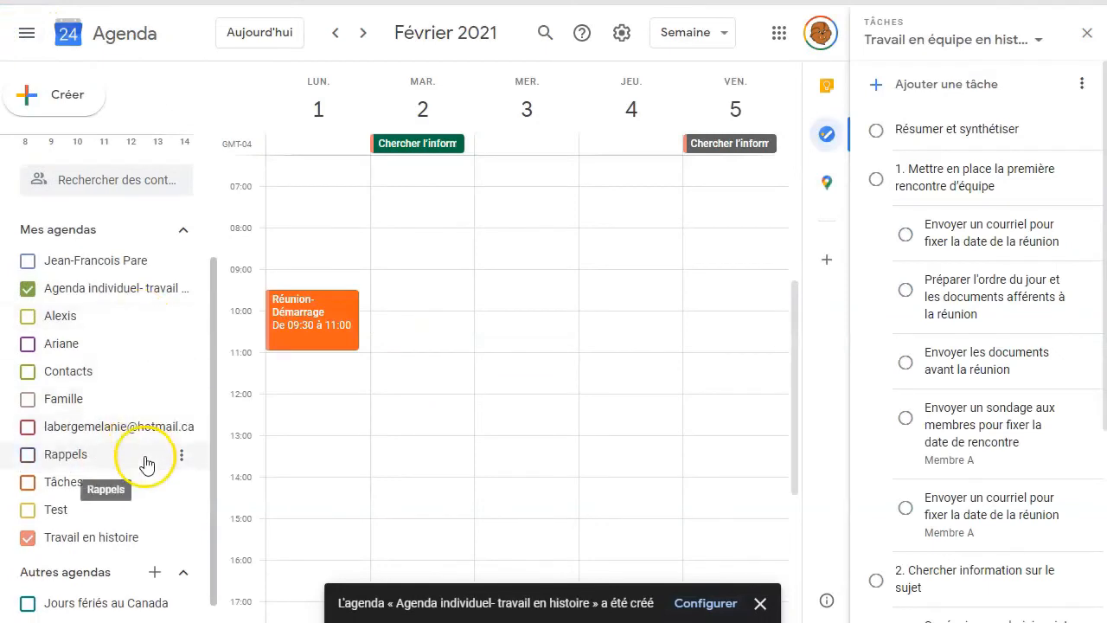
pyautogui.click(729, 324)
pyautogui.click(424, 145)
pyautogui.write('Effectuer la recherche de documents sur le Web, créer des signets et des alertes')
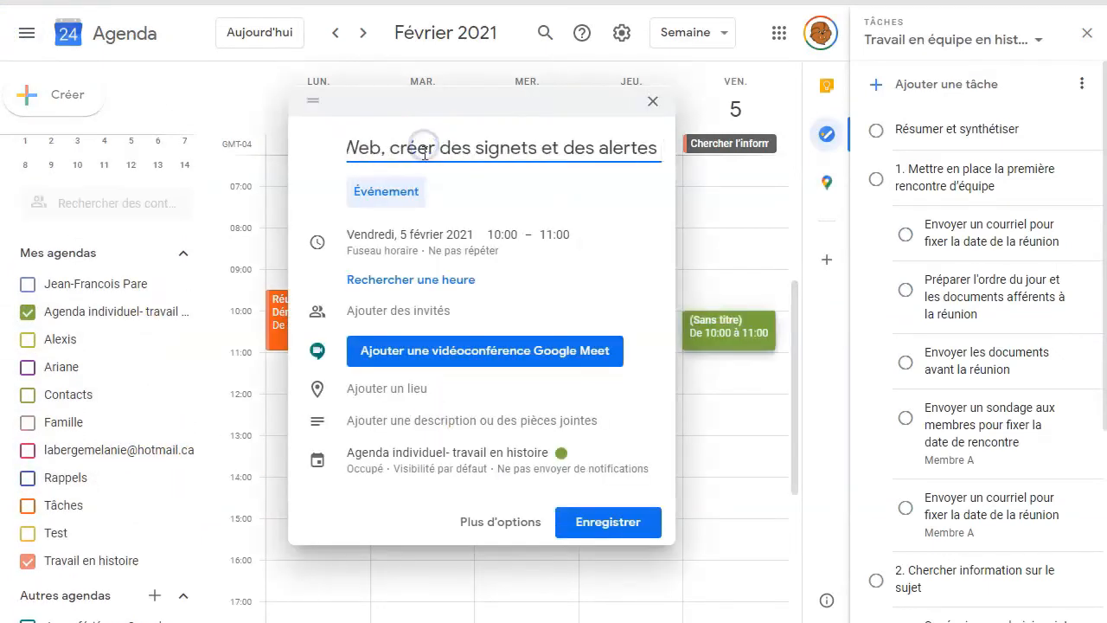
# Set the new document-search event to run from 12:30 to 15:00.
pyautogui.click(503, 234)
pyautogui.scroll(-5, 519, 333)
pyautogui.click(519, 335)
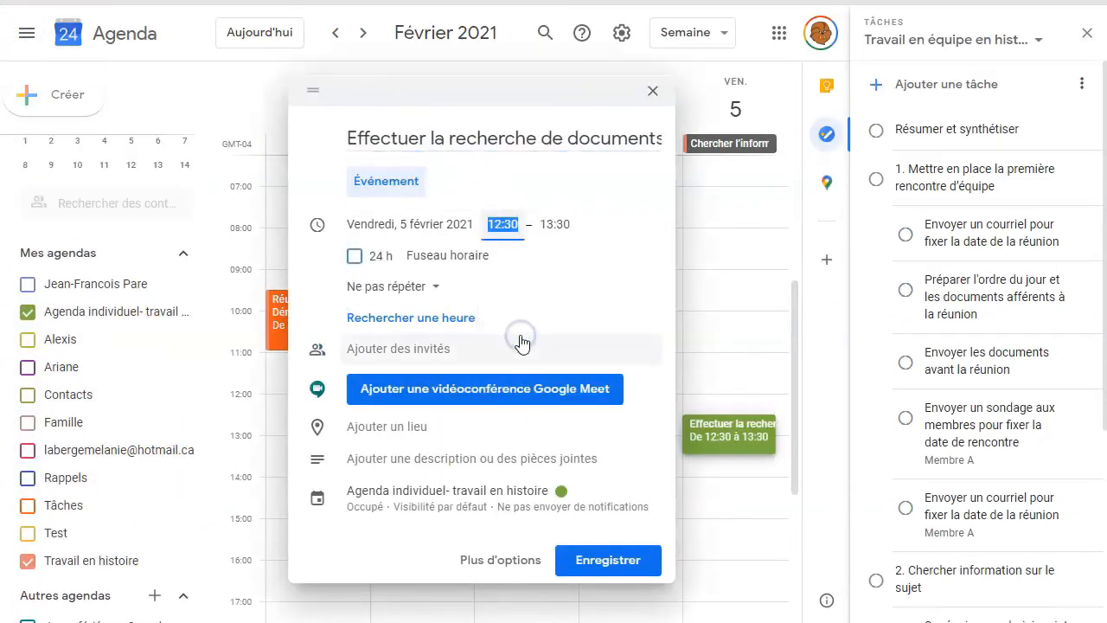
pyautogui.click(554, 224)
pyautogui.scroll(-2, 572, 346)
pyautogui.click(572, 350)
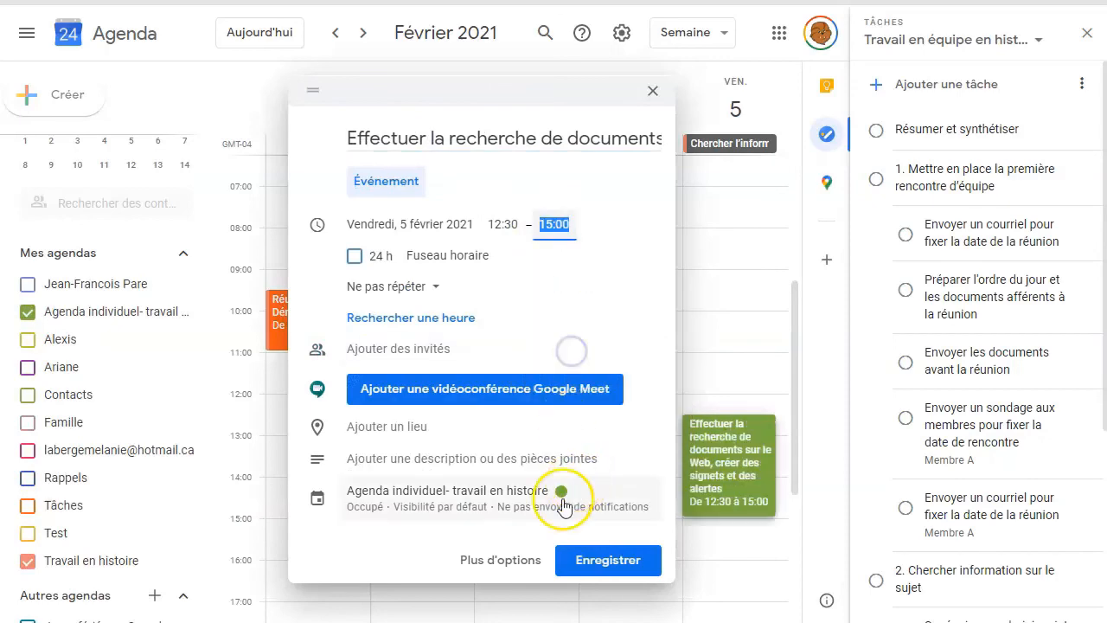
# Give the Friday document-search event the salmon pink colour in its detailed options, and save it.
pyautogui.click(511, 560)
pyautogui.click(319, 348)
pyautogui.click(317, 347)
pyautogui.click(537, 37)
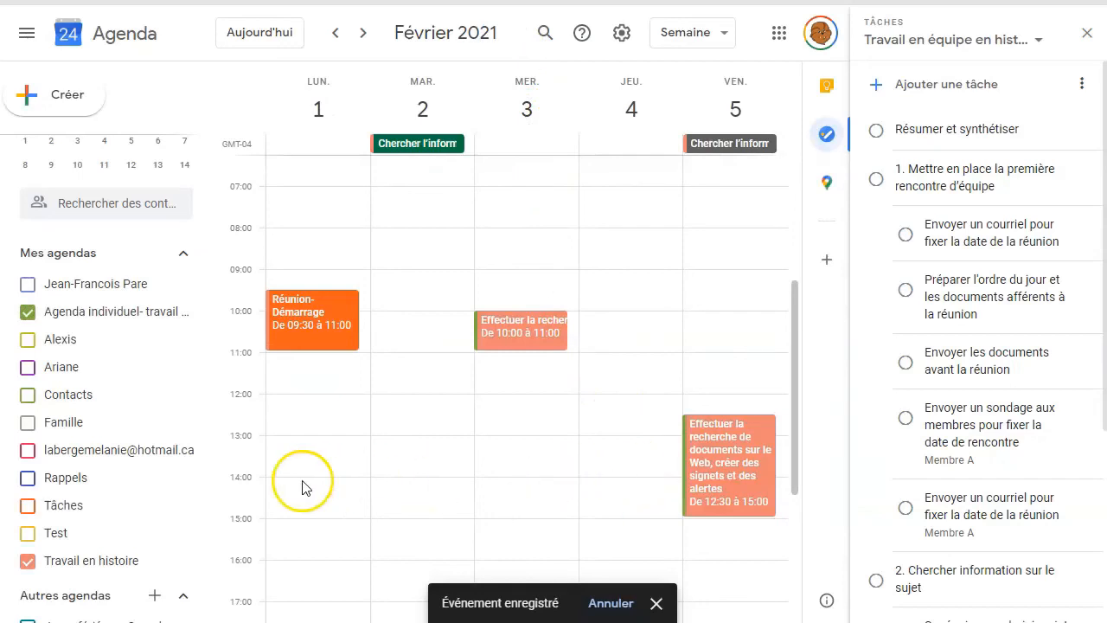
# Hide the "Travail en histoire" calendar, show it again, and view the scheduled events by month.
pyautogui.click(26, 562)
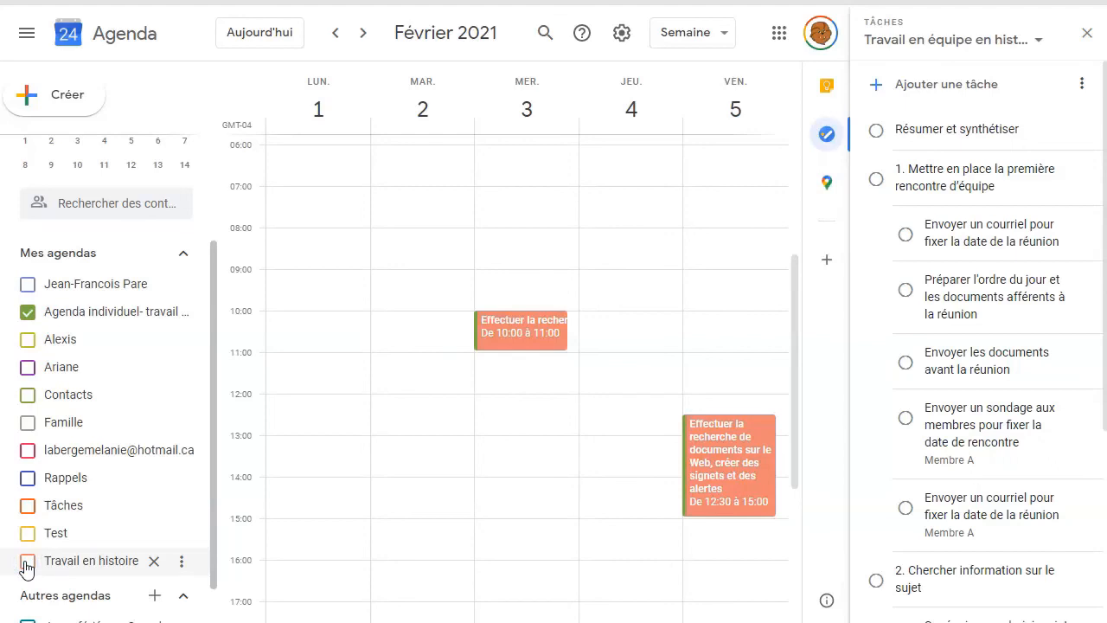
pyautogui.click(26, 563)
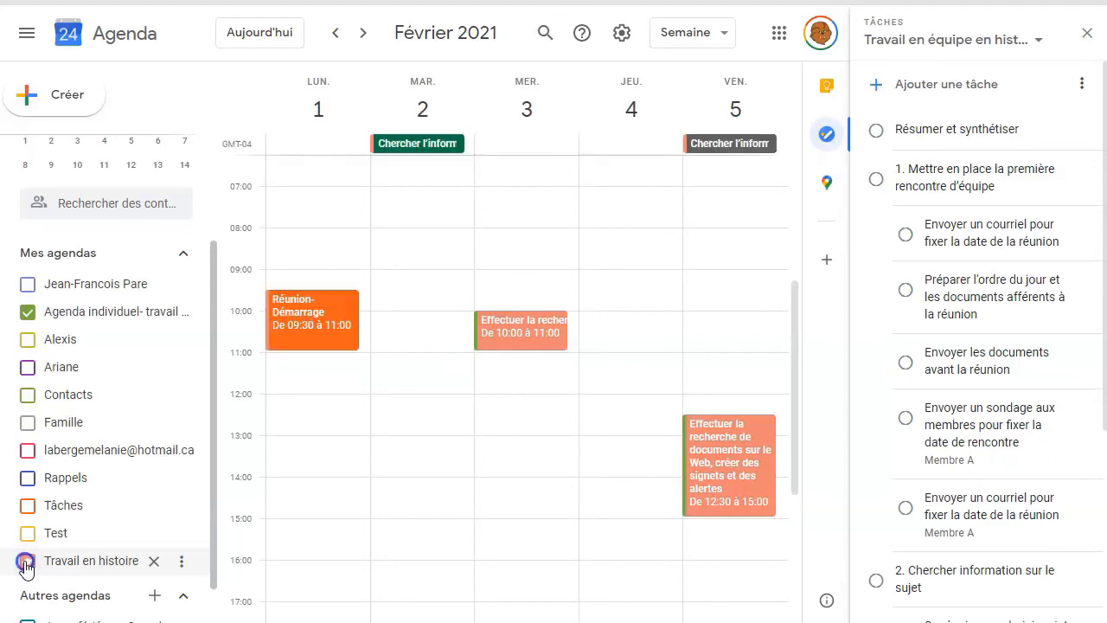
pyautogui.click(724, 32)
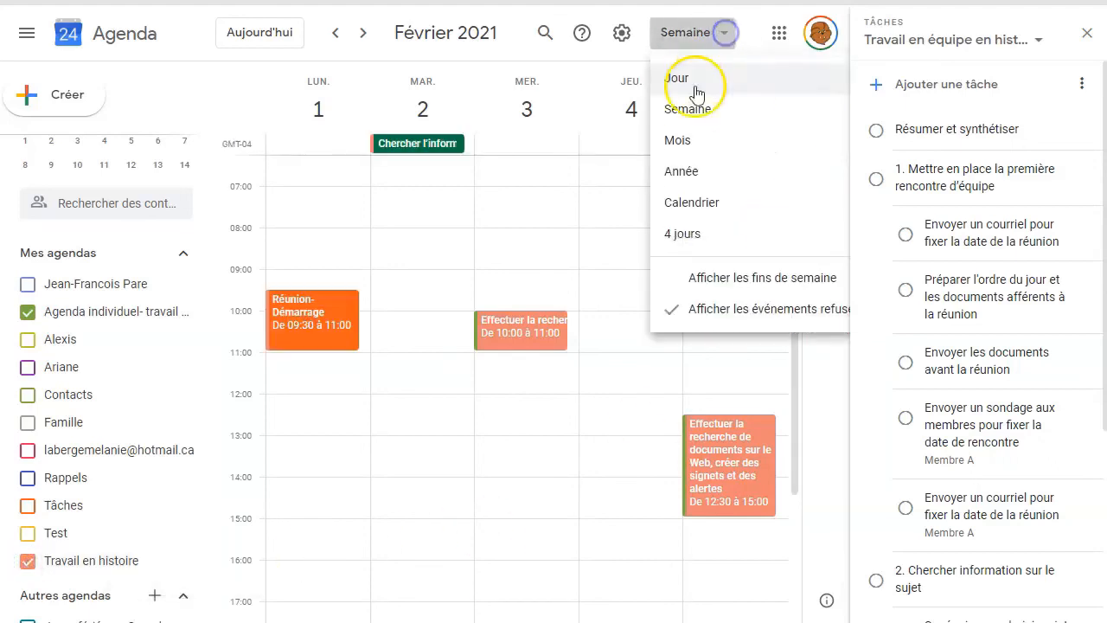
pyautogui.click(676, 141)
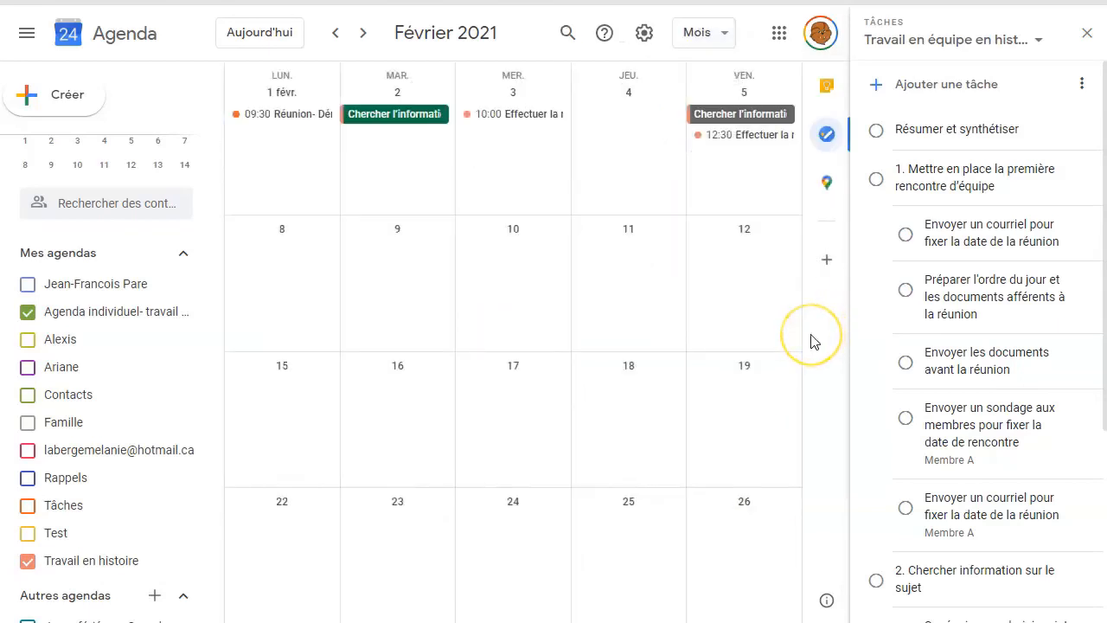